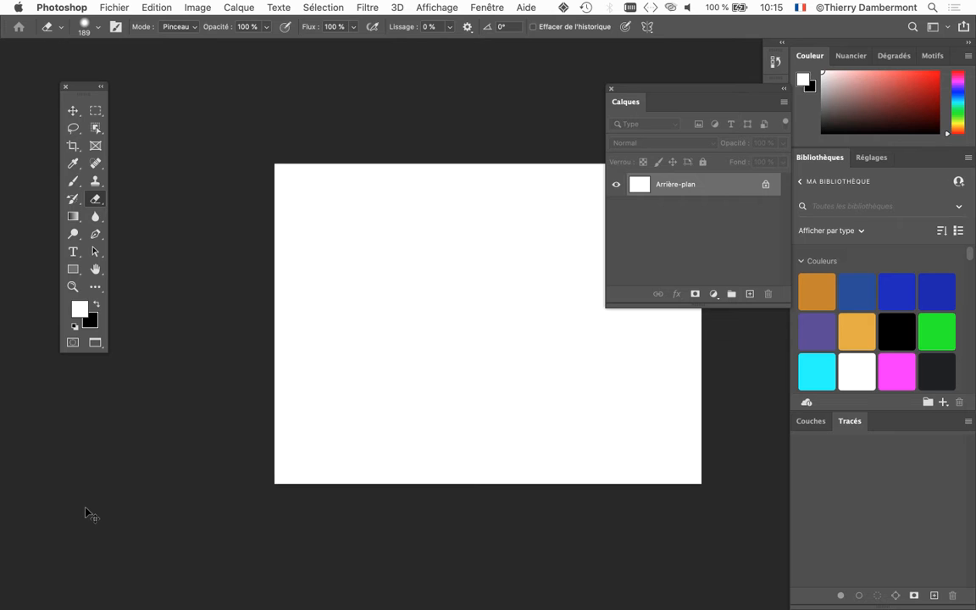
# Open image5.jpeg, the scanned boot sketch, from the dessins chaussures folder
pyautogui.click(110, 6)
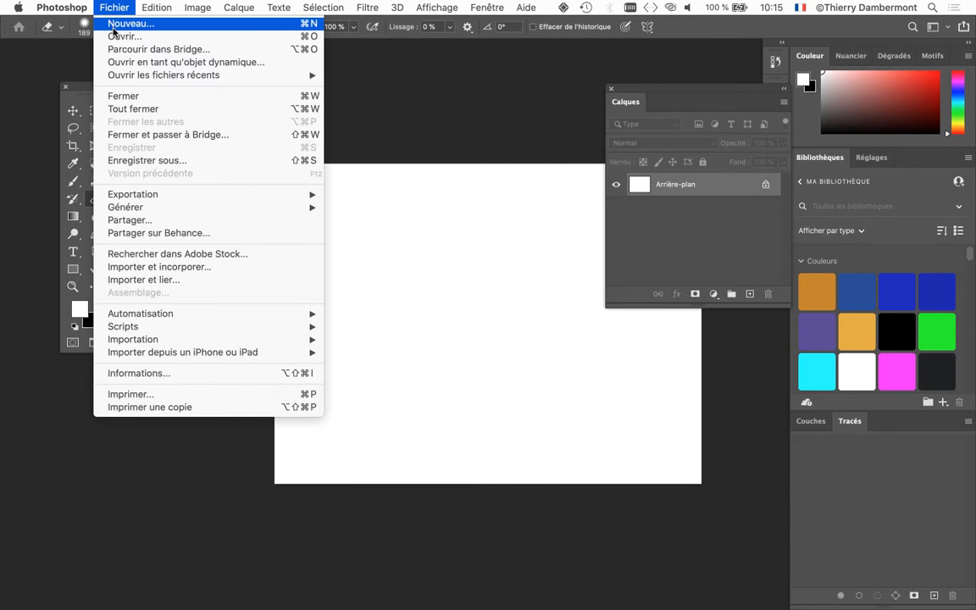
pyautogui.click(117, 38)
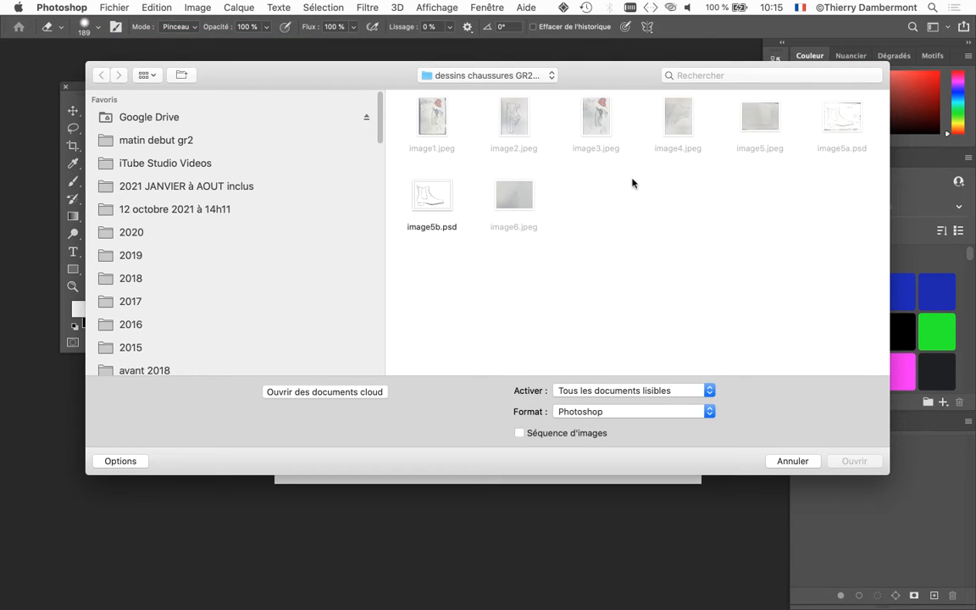
pyautogui.click(774, 133)
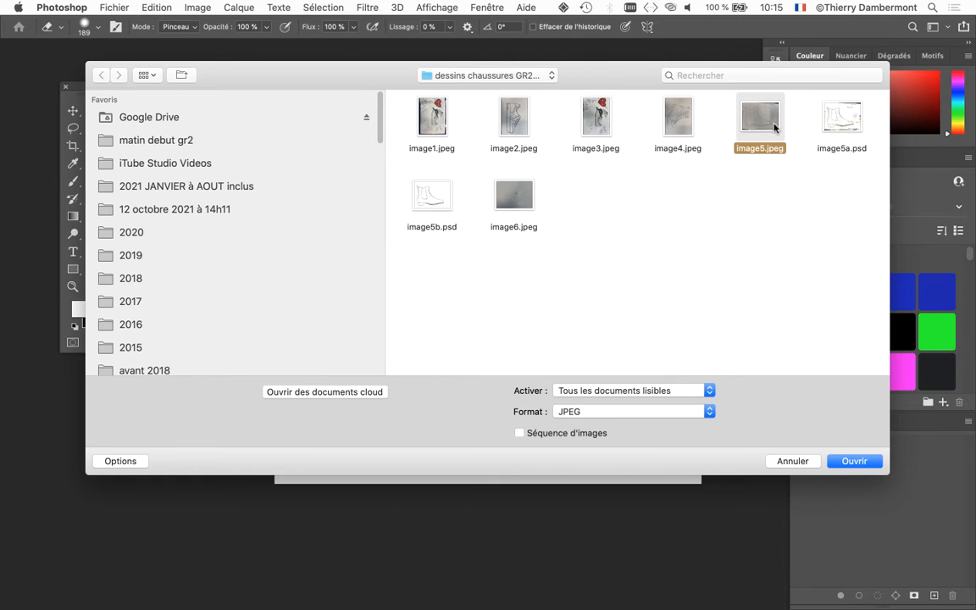
pyautogui.click(848, 461)
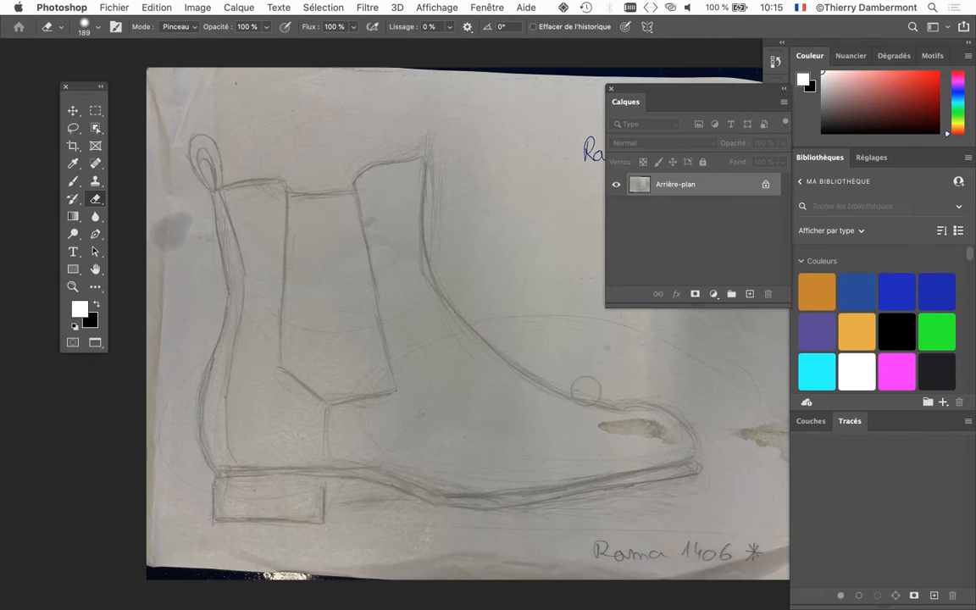
# Rearrange the floating tools and layers palettes so they cover less of the boot sketch
pyautogui.moveTo(446, 344)
pyautogui.mouseDown()
pyautogui.moveTo(382, 279)
pyautogui.moveTo(387, 298)
pyautogui.mouseUp()
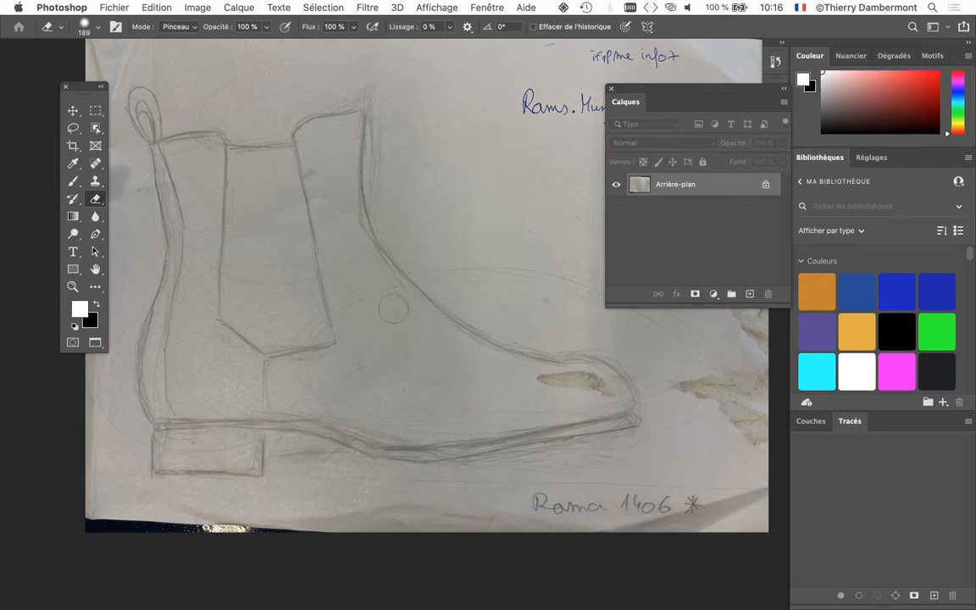
pyautogui.moveTo(85, 87); pyautogui.dragTo(51, 77)
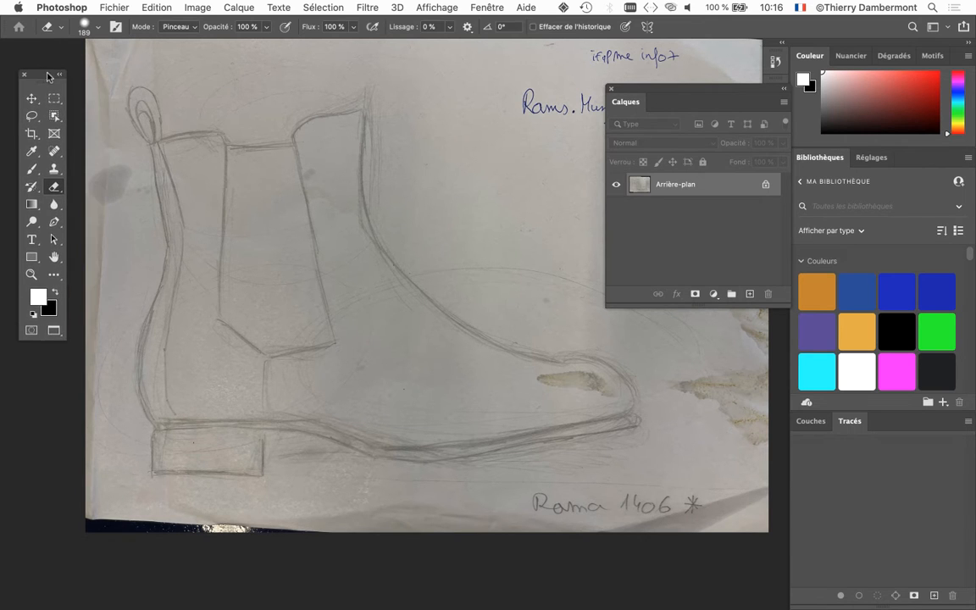
pyautogui.moveTo(655, 89); pyautogui.dragTo(666, 66)
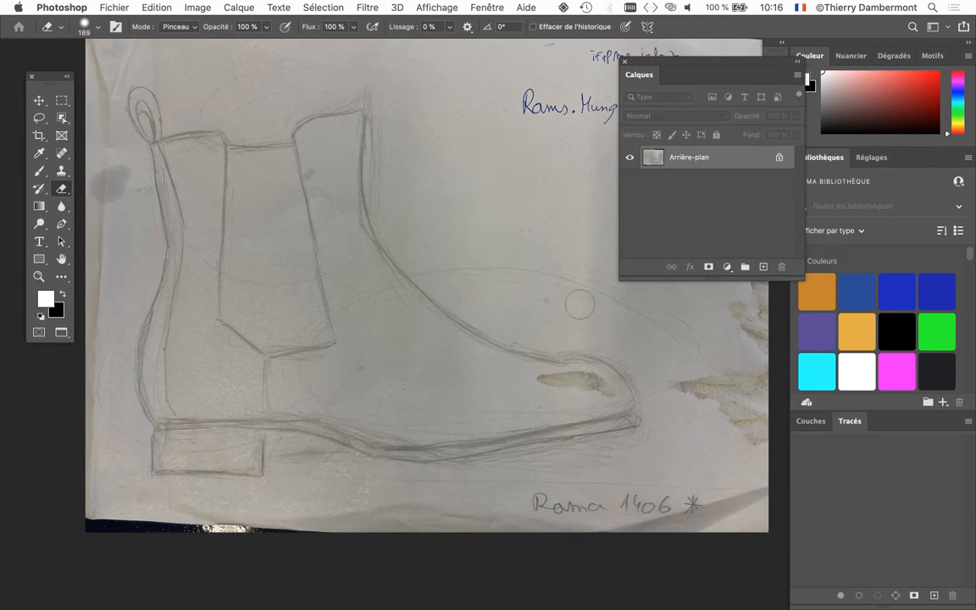
# Open the Curves adjustment for the sketch image and place its dialog beside the boot drawing
pyautogui.scroll(2, 318, 301)
pyautogui.moveTo(317, 301); pyautogui.dragTo(369, 316)
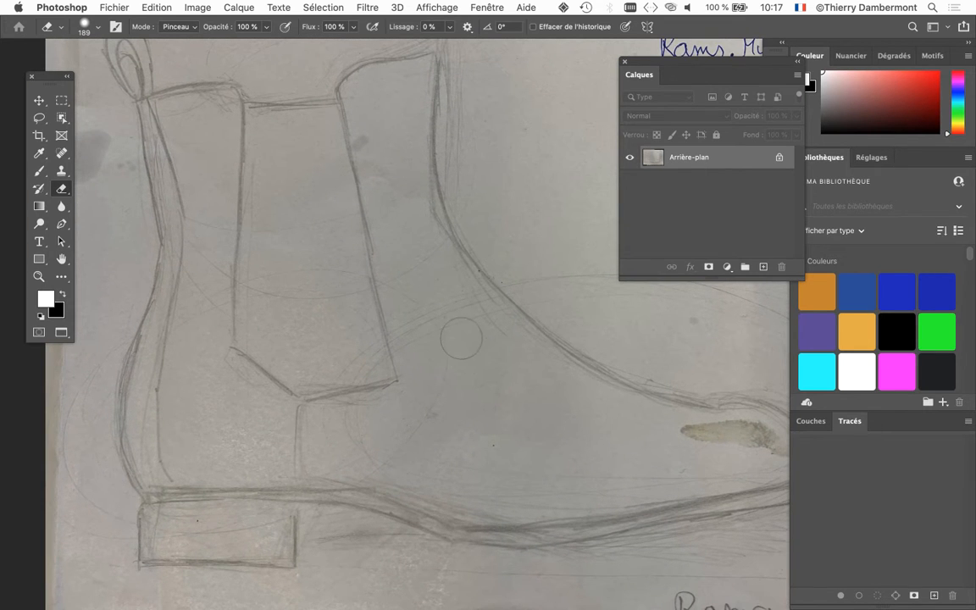
pyautogui.scroll(-2, 412, 306)
pyautogui.moveTo(438, 339); pyautogui.dragTo(351, 327)
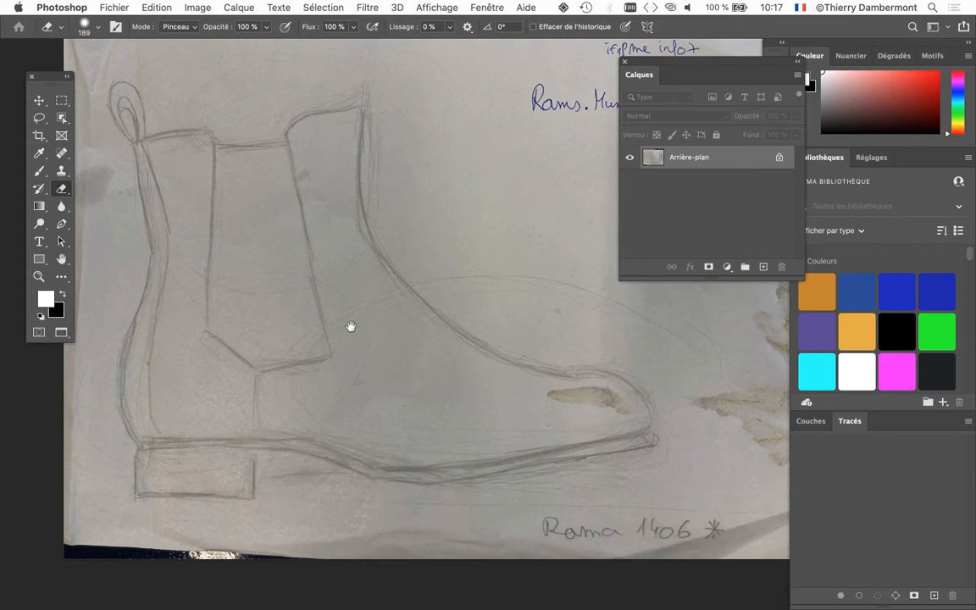
pyautogui.click(202, 8)
pyautogui.moveTo(212, 44)
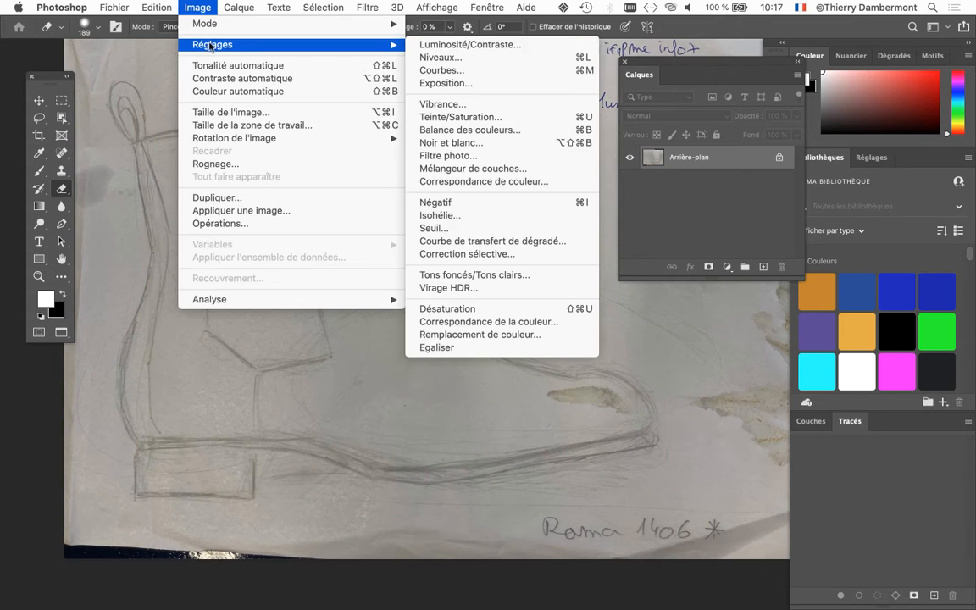
pyautogui.click(508, 70)
pyautogui.moveTo(455, 48)
pyautogui.mouseDown()
pyautogui.moveTo(806, 58)
pyautogui.moveTo(776, 49)
pyautogui.mouseUp()
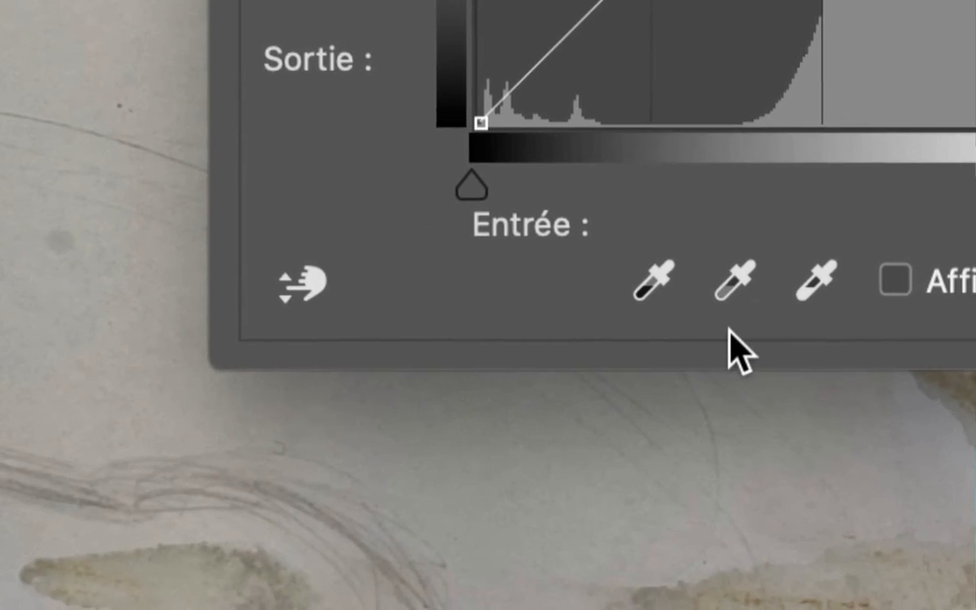
pyautogui.click(804, 305)
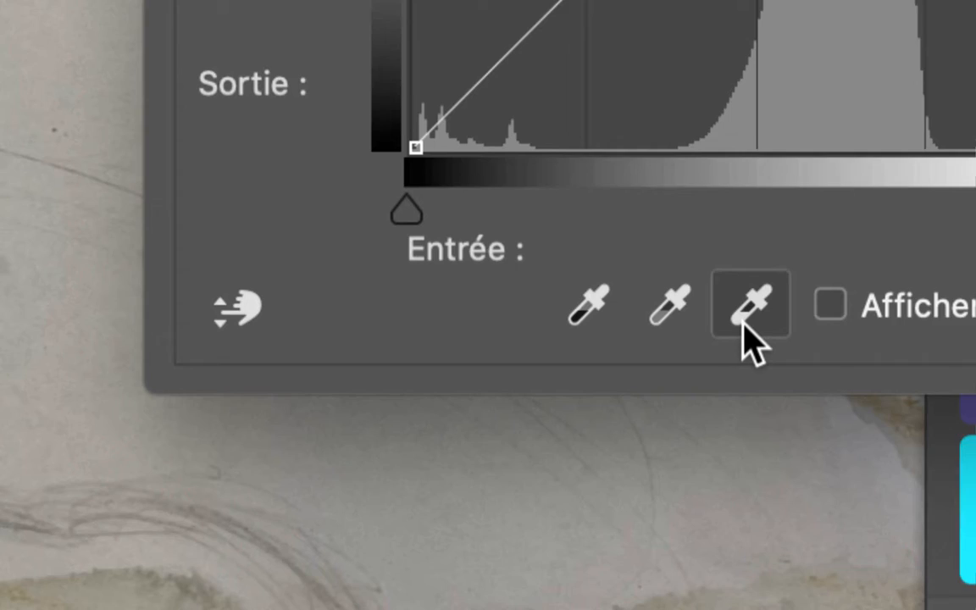
pyautogui.click(708, 313)
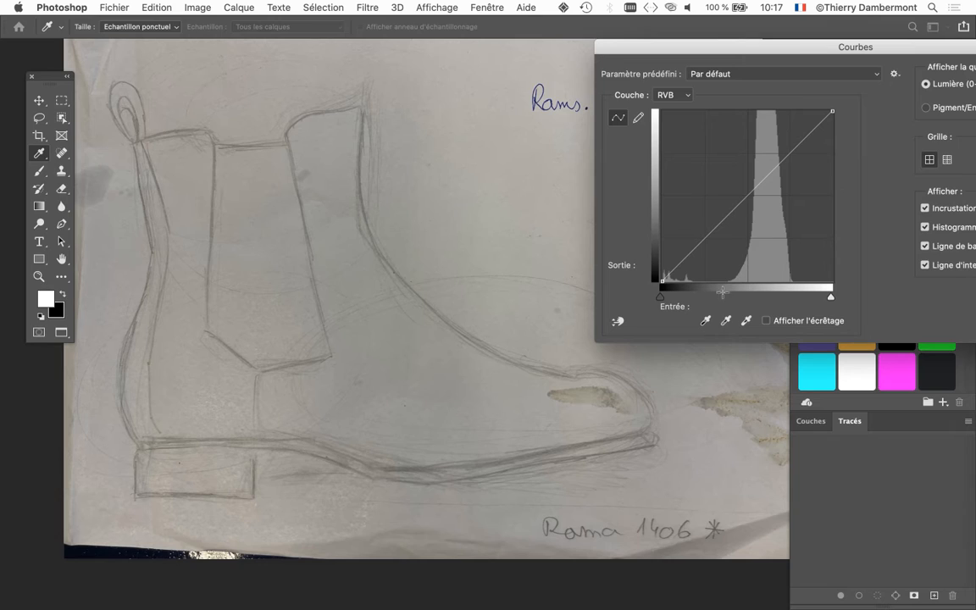
pyautogui.moveTo(715, 46); pyautogui.dragTo(648, 45)
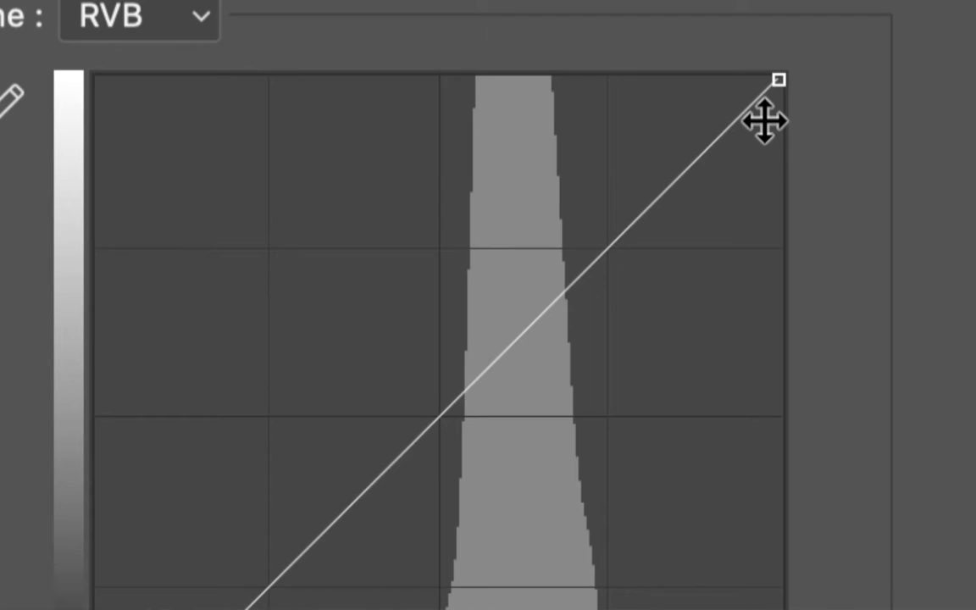
# Steepen the RGB curve by pulling the white endpoint in to the histogram's peak and the black endpoint to input 48
pyautogui.moveTo(773, 83); pyautogui.dragTo(705, 77)
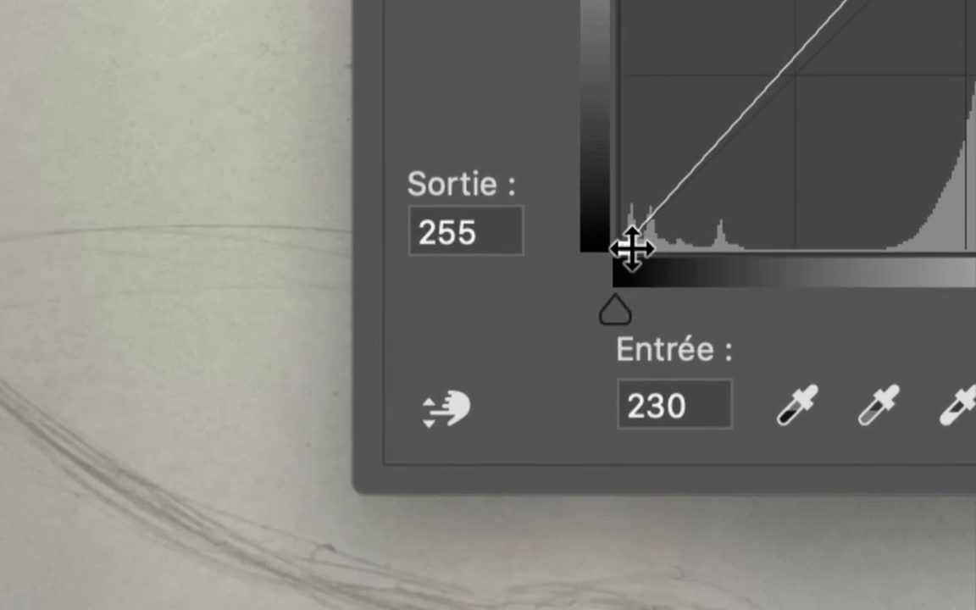
pyautogui.moveTo(631, 248); pyautogui.dragTo(734, 249)
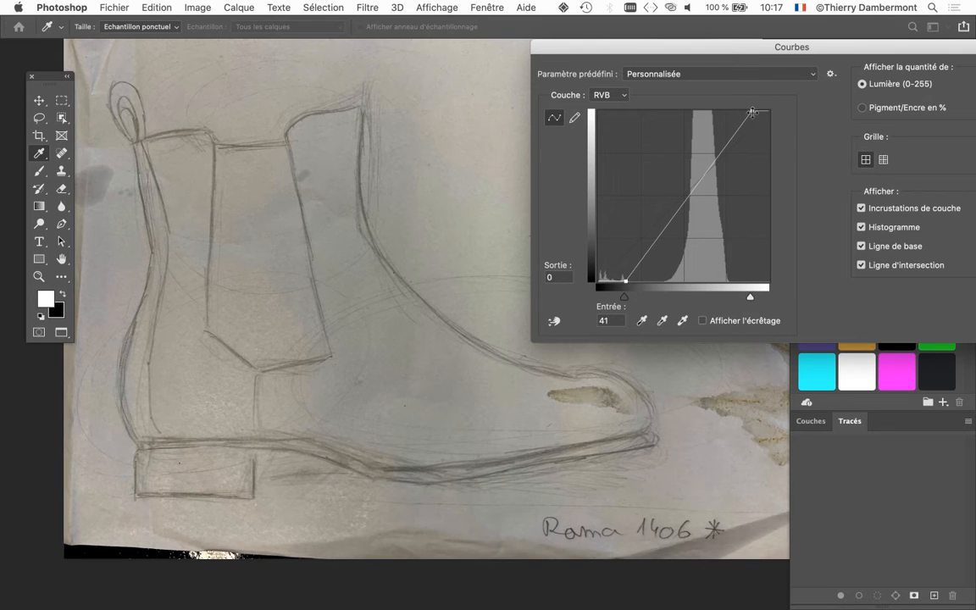
pyautogui.moveTo(752, 111); pyautogui.dragTo(726, 111)
pyautogui.moveTo(625, 281)
pyautogui.mouseDown()
pyautogui.moveTo(656, 289)
pyautogui.moveTo(634, 282)
pyautogui.mouseUp()
pyautogui.moveTo(728, 111); pyautogui.dragTo(703, 112)
pyautogui.moveTo(634, 281)
pyautogui.mouseDown()
pyautogui.moveTo(650, 287)
pyautogui.moveTo(631, 282)
pyautogui.mouseUp()
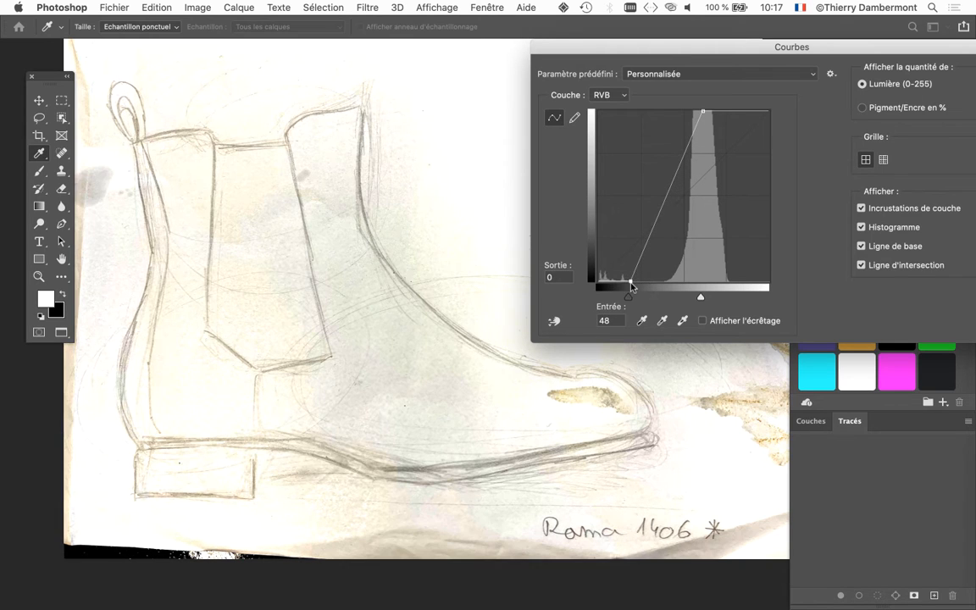
pyautogui.moveTo(703, 113); pyautogui.dragTo(699, 111)
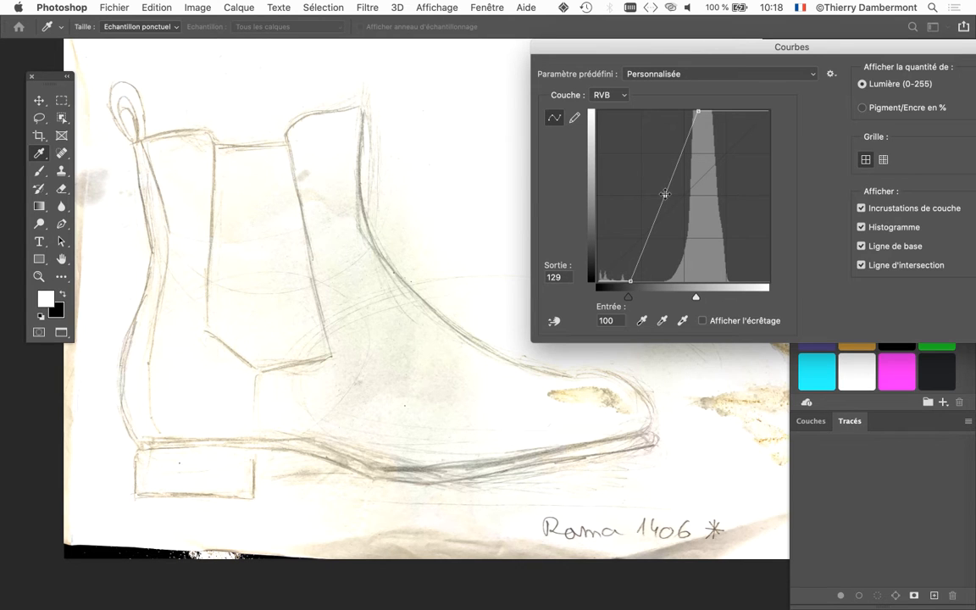
# Add a middle point to the RGB curve at input 122, output 136, and fine-tune the black and white endpoints
pyautogui.moveTo(665, 195); pyautogui.dragTo(677, 205)
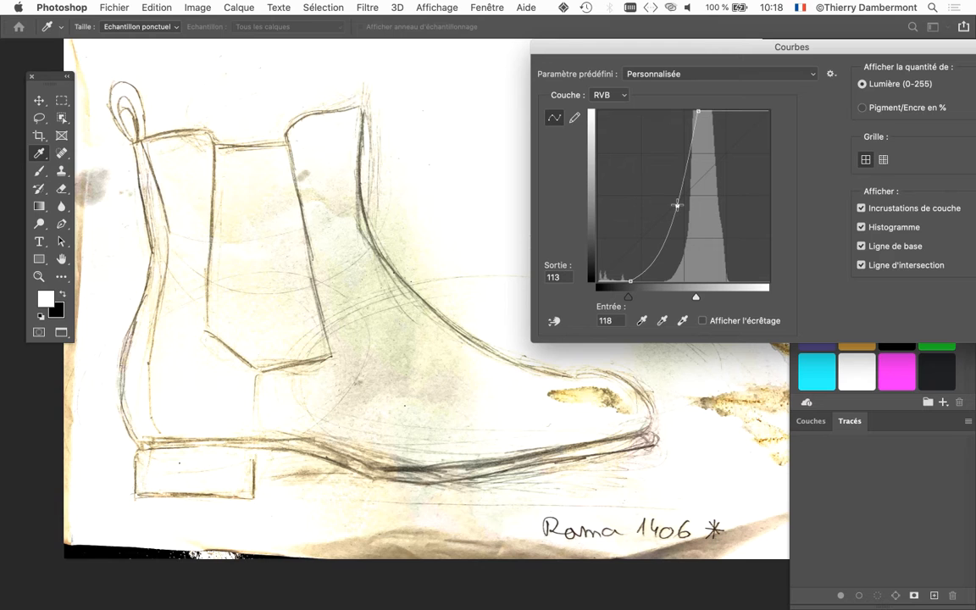
pyautogui.moveTo(699, 111)
pyautogui.mouseDown()
pyautogui.moveTo(710, 110)
pyautogui.moveTo(689, 110)
pyautogui.moveTo(700, 111)
pyautogui.mouseUp()
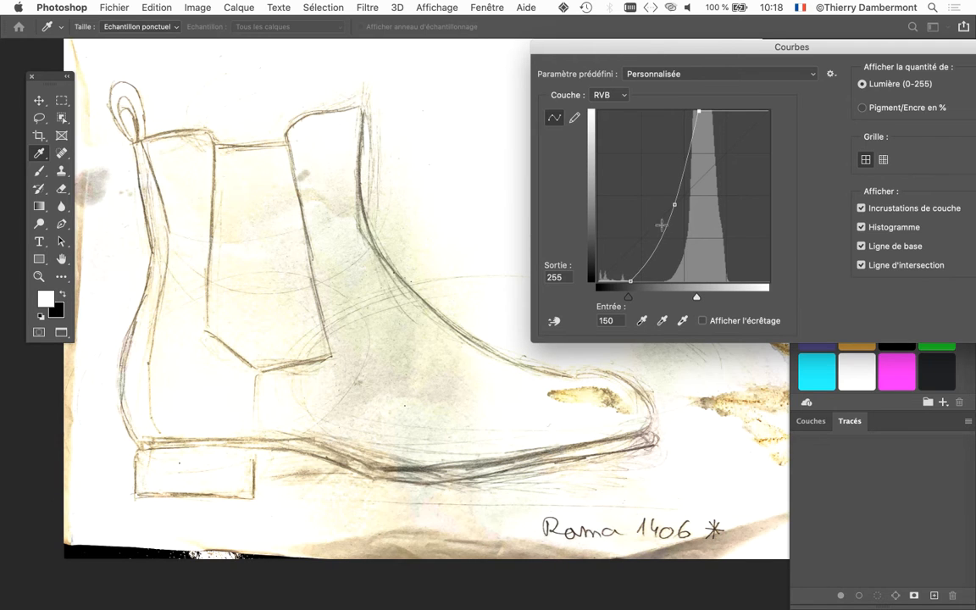
pyautogui.moveTo(630, 280)
pyautogui.mouseDown()
pyautogui.moveTo(651, 281)
pyautogui.moveTo(612, 280)
pyautogui.moveTo(634, 281)
pyautogui.mouseUp()
pyautogui.moveTo(673, 207); pyautogui.dragTo(678, 188)
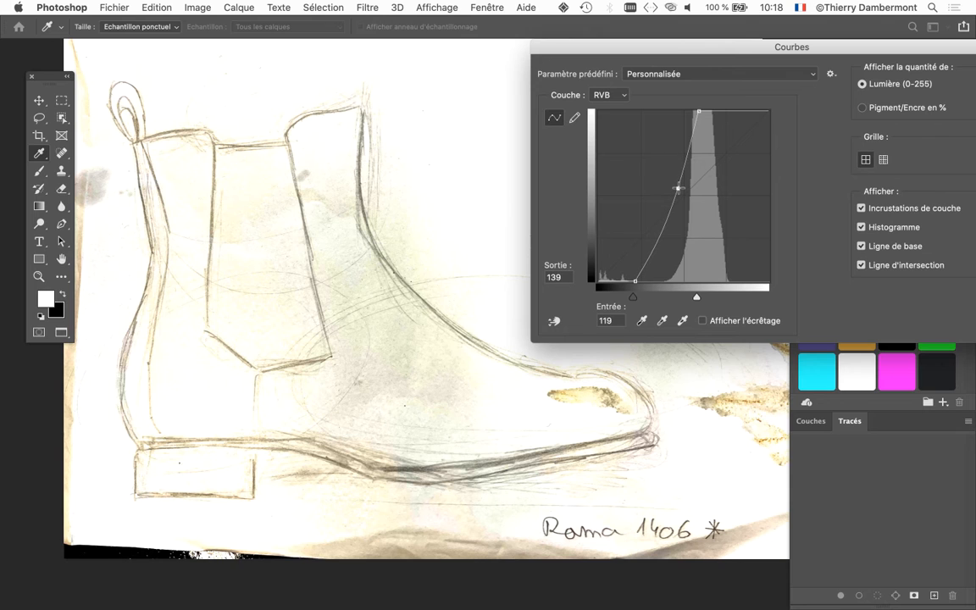
pyautogui.moveTo(698, 111)
pyautogui.mouseDown()
pyautogui.moveTo(686, 110)
pyautogui.moveTo(698, 110)
pyautogui.mouseUp()
pyautogui.moveTo(678, 188)
pyautogui.mouseDown()
pyautogui.moveTo(685, 193)
pyautogui.moveTo(678, 172)
pyautogui.moveTo(679, 191)
pyautogui.mouseUp()
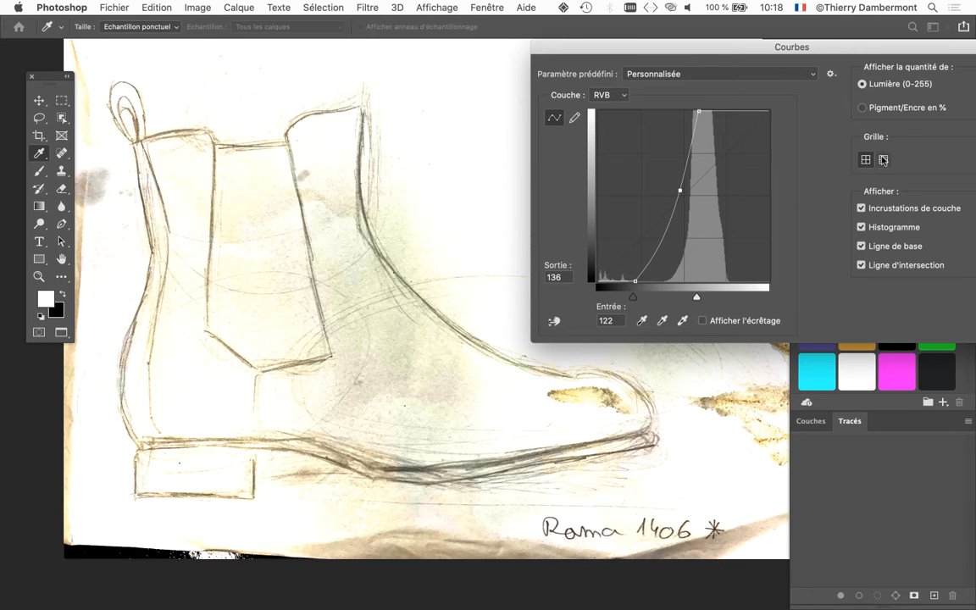
# Compare the sketch with and without the correction using the preview, and apply the Curves adjustment
pyautogui.moveTo(835, 54); pyautogui.dragTo(680, 54)
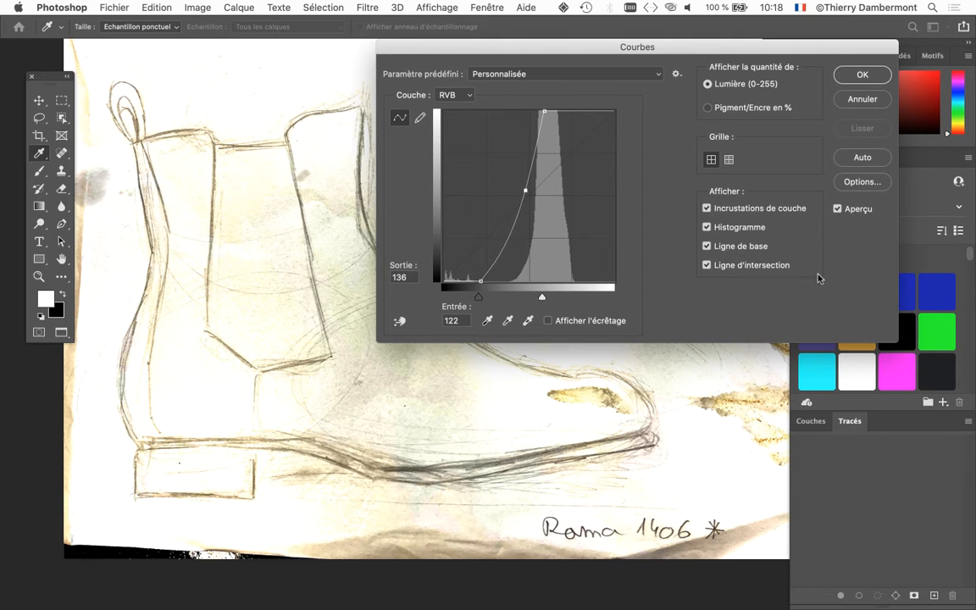
pyautogui.click(838, 209)
pyautogui.moveTo(778, 52); pyautogui.dragTo(97, 67)
pyautogui.click(157, 223)
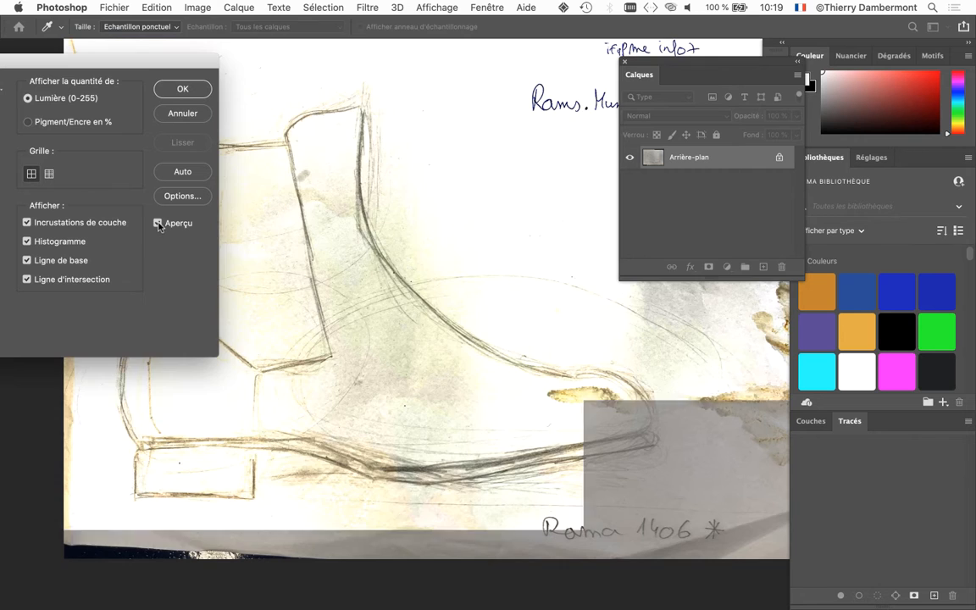
pyautogui.click(157, 223)
pyautogui.click(158, 223)
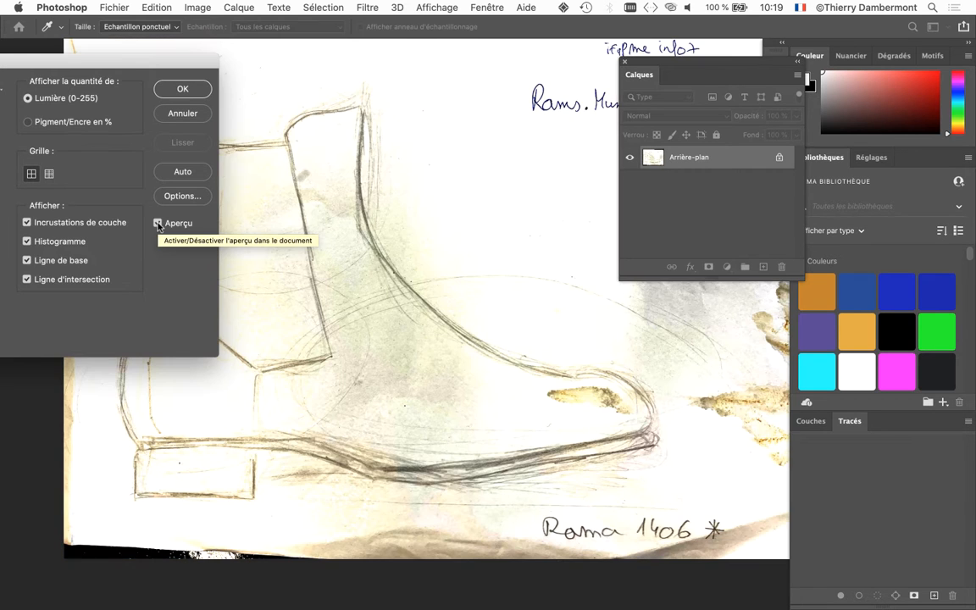
pyautogui.click(158, 223)
pyautogui.click(158, 223)
pyautogui.press('alt')
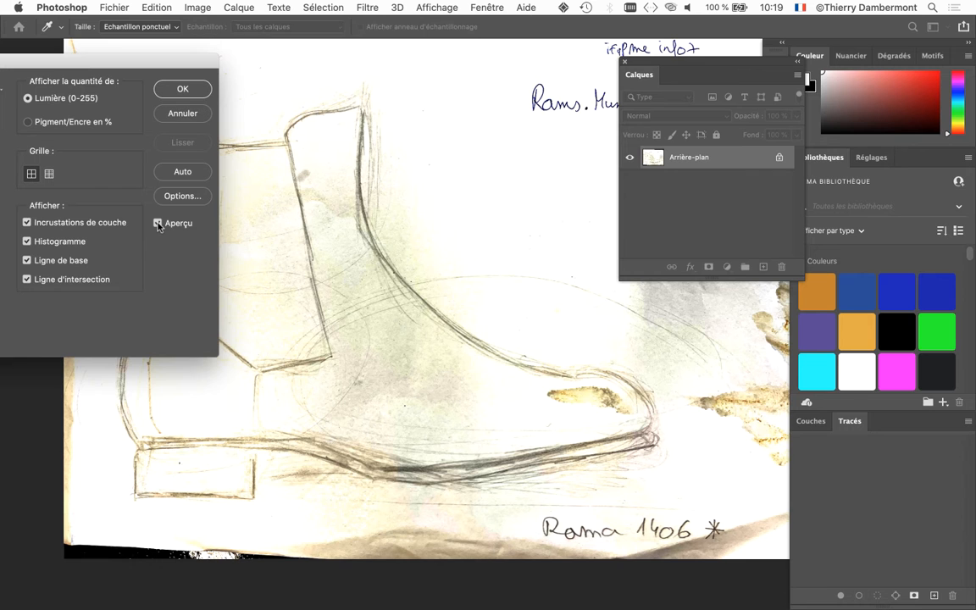
pyautogui.moveTo(194, 50); pyautogui.dragTo(700, 37)
pyautogui.click(877, 52)
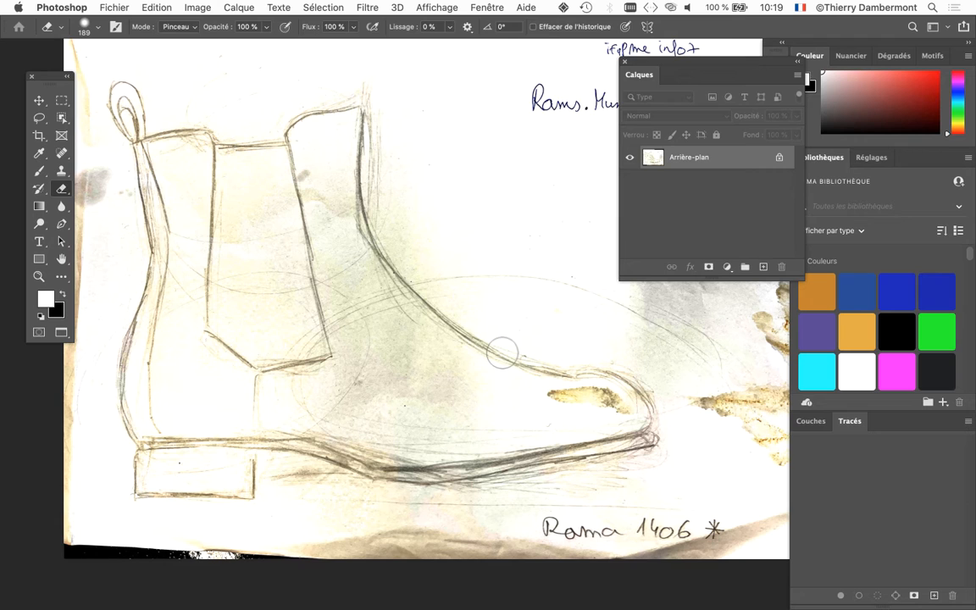
# Convert the locked background into a regular layer, keeping the default name and 100% opacity
pyautogui.moveTo(665, 65); pyautogui.dragTo(552, 79)
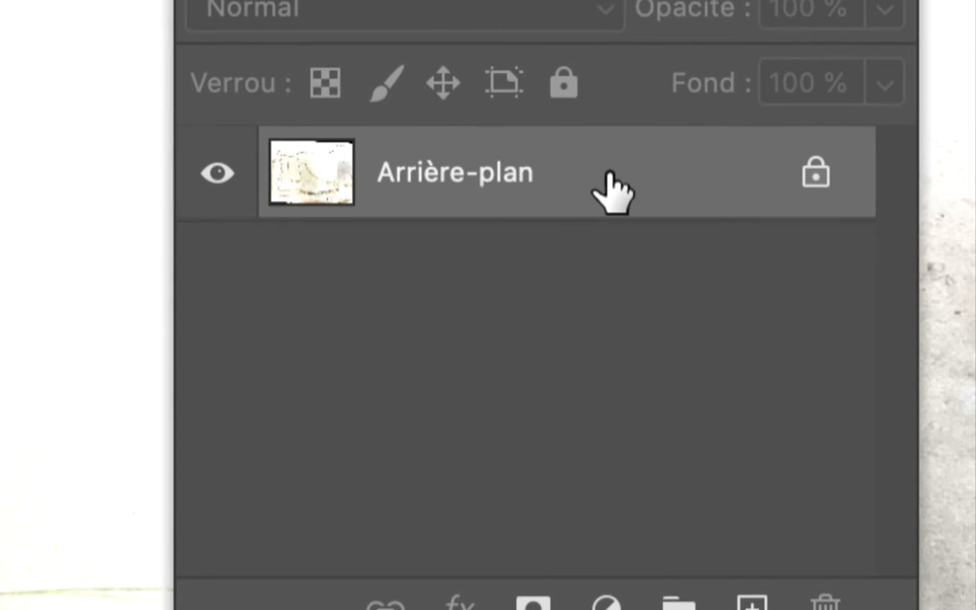
pyautogui.doubleClick(609, 174)
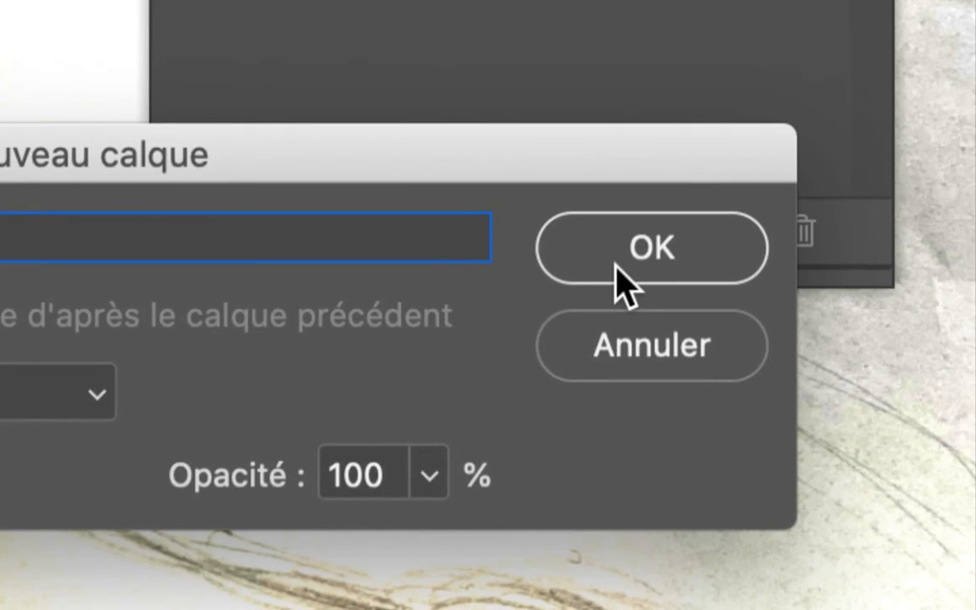
pyautogui.click(623, 271)
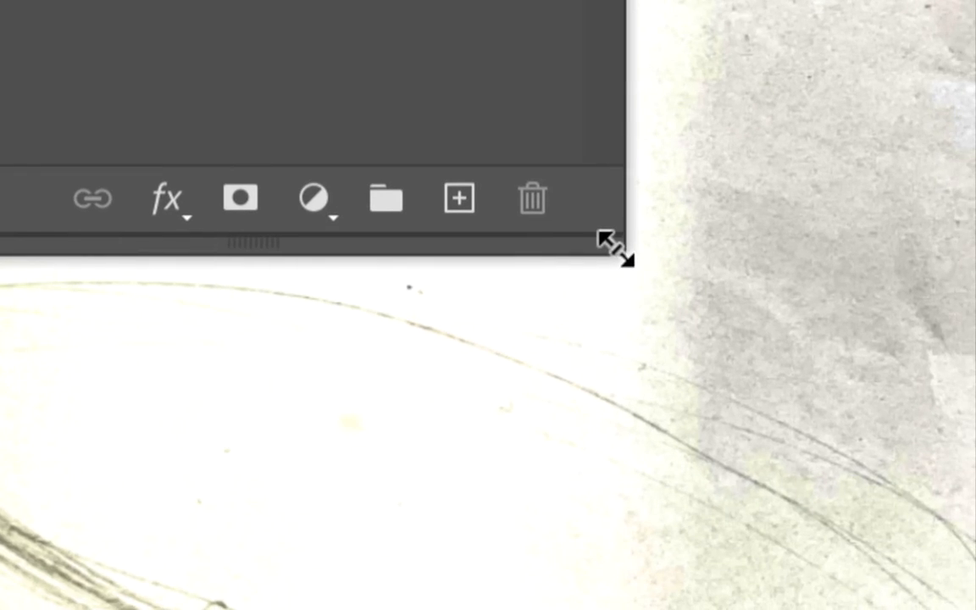
# Add a new empty layer and place it beneath the boot sketch layer
pyautogui.moveTo(617, 249); pyautogui.dragTo(596, 178)
pyautogui.click(541, 256)
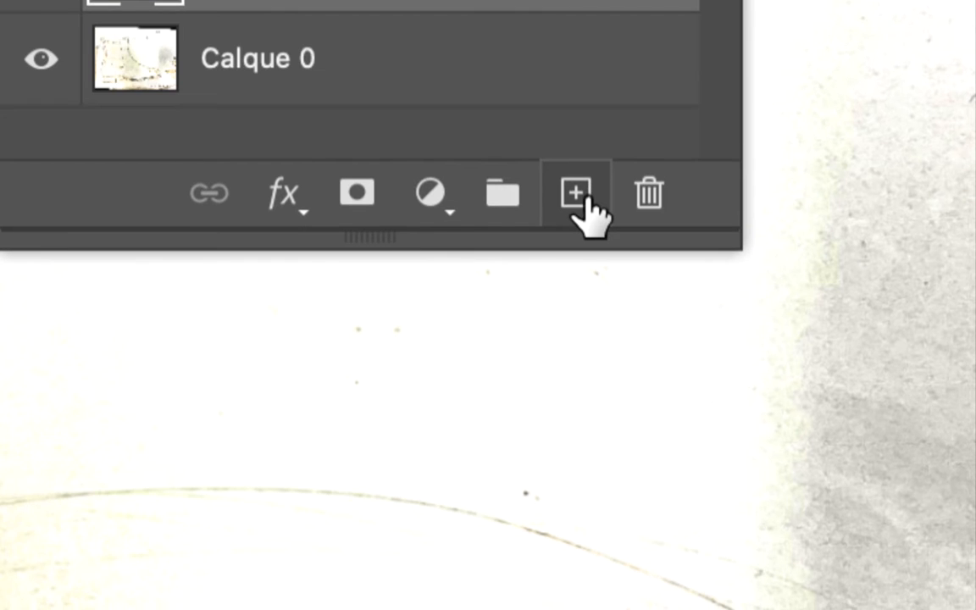
pyautogui.moveTo(565, 236); pyautogui.dragTo(572, 327)
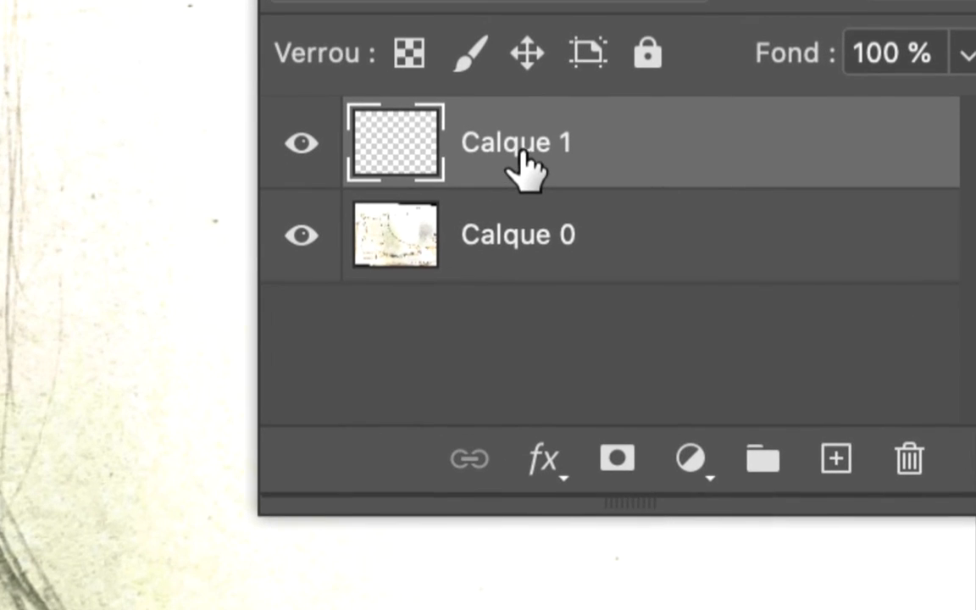
pyautogui.moveTo(526, 166)
pyautogui.mouseDown()
pyautogui.moveTo(529, 268)
pyautogui.moveTo(523, 185)
pyautogui.mouseUp()
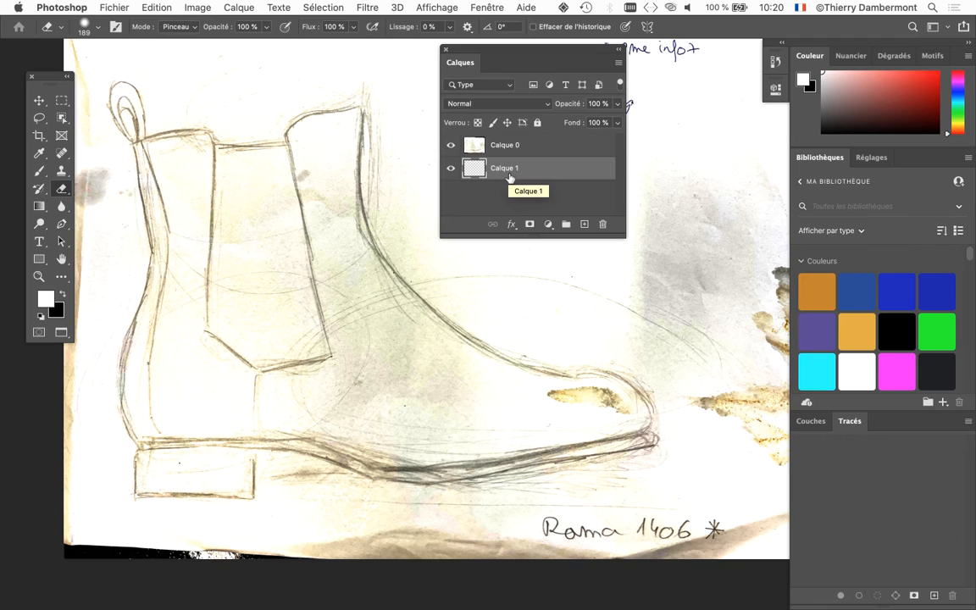
pyautogui.moveTo(534, 56); pyautogui.dragTo(769, 34)
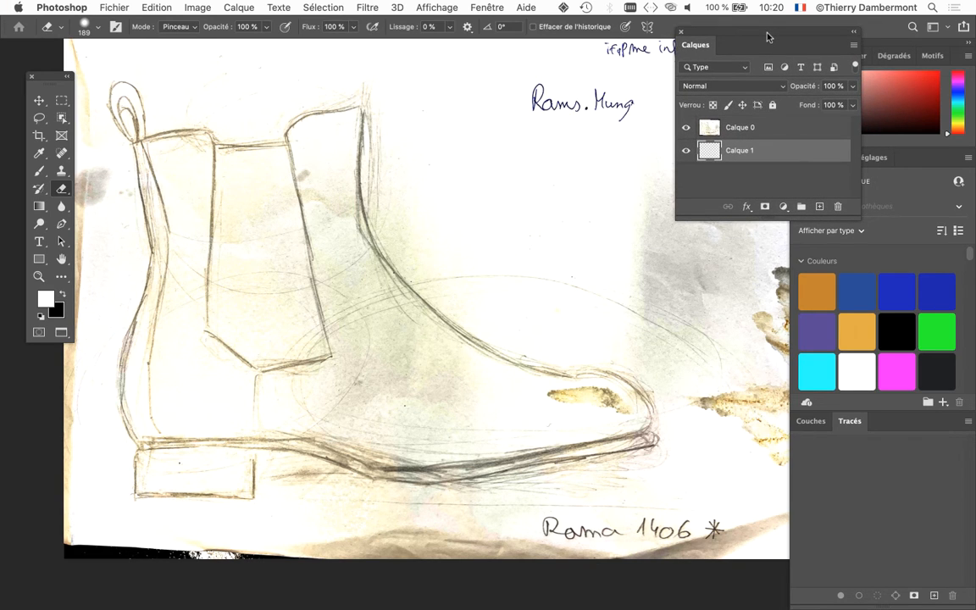
pyautogui.moveTo(754, 32); pyautogui.dragTo(619, 66)
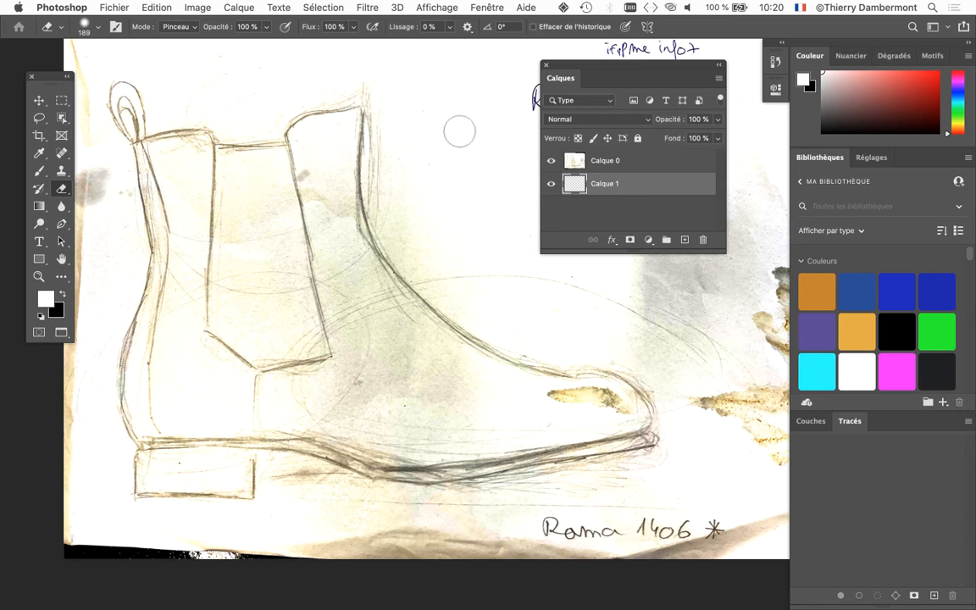
# Fill the empty layer beneath the boot sketch with magenta #ff00f0 in Normal mode at 100% opacity
pyautogui.click(157, 6)
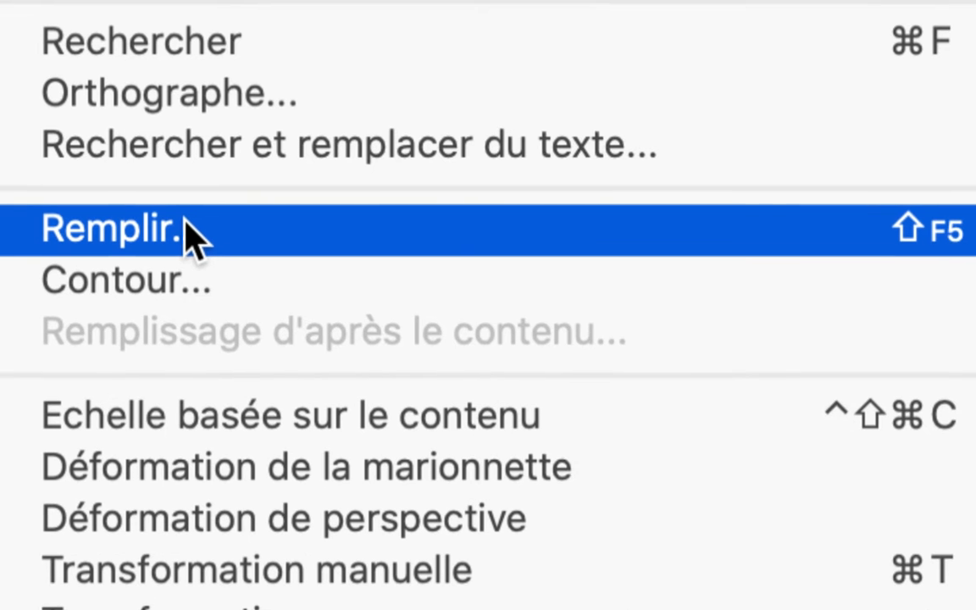
pyautogui.click(187, 224)
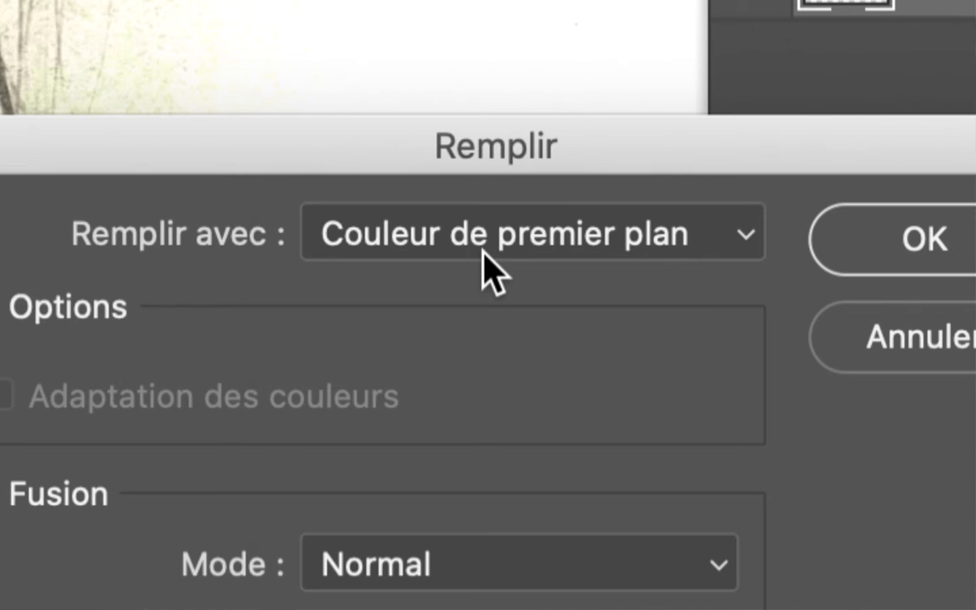
pyautogui.click(488, 270)
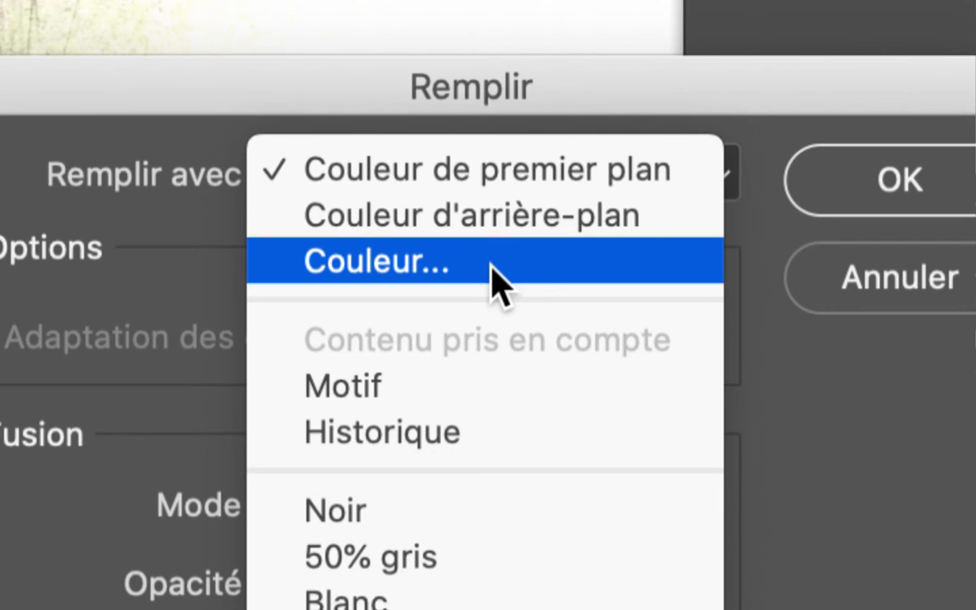
pyautogui.click(490, 264)
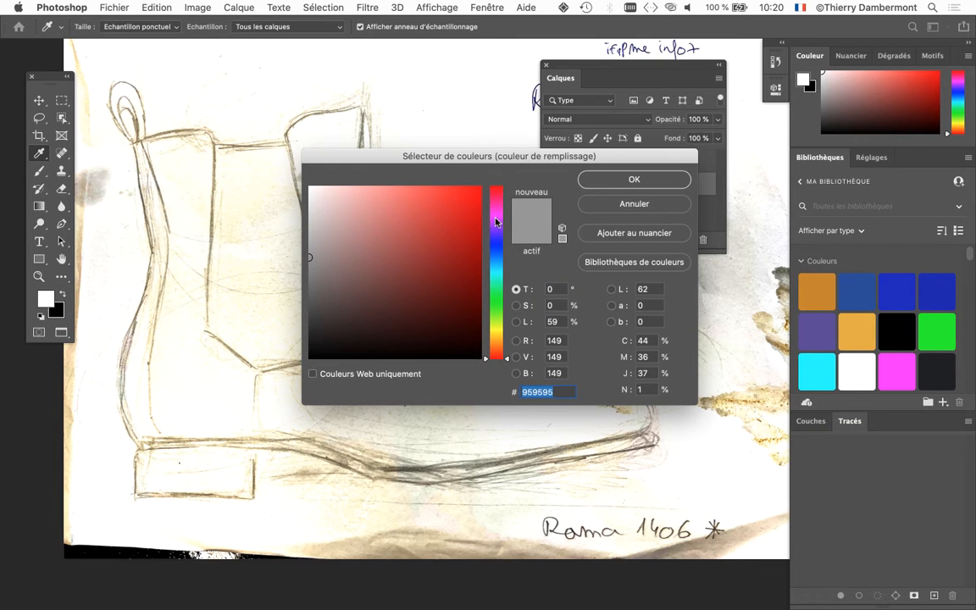
pyautogui.click(496, 213)
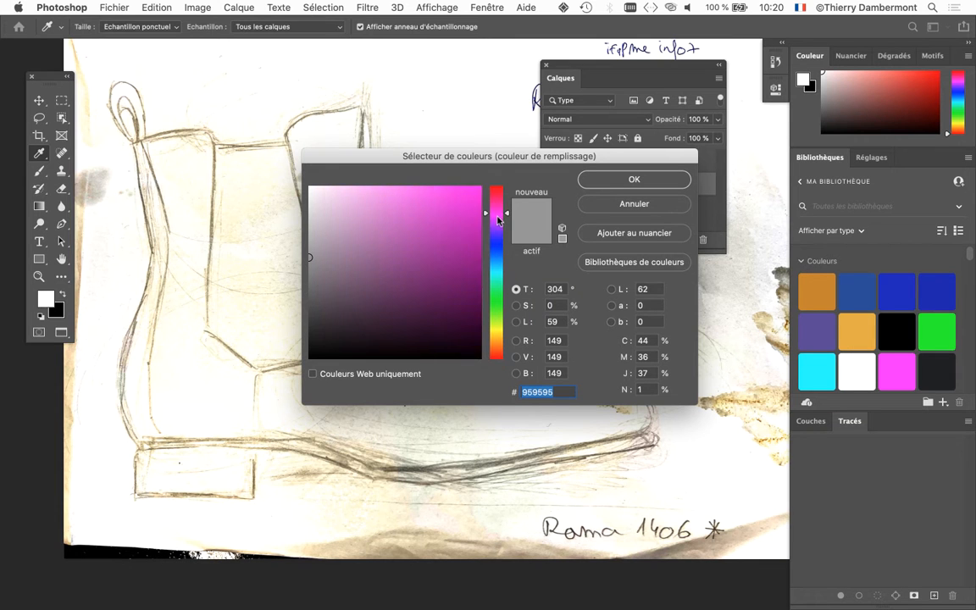
pyautogui.click(480, 194)
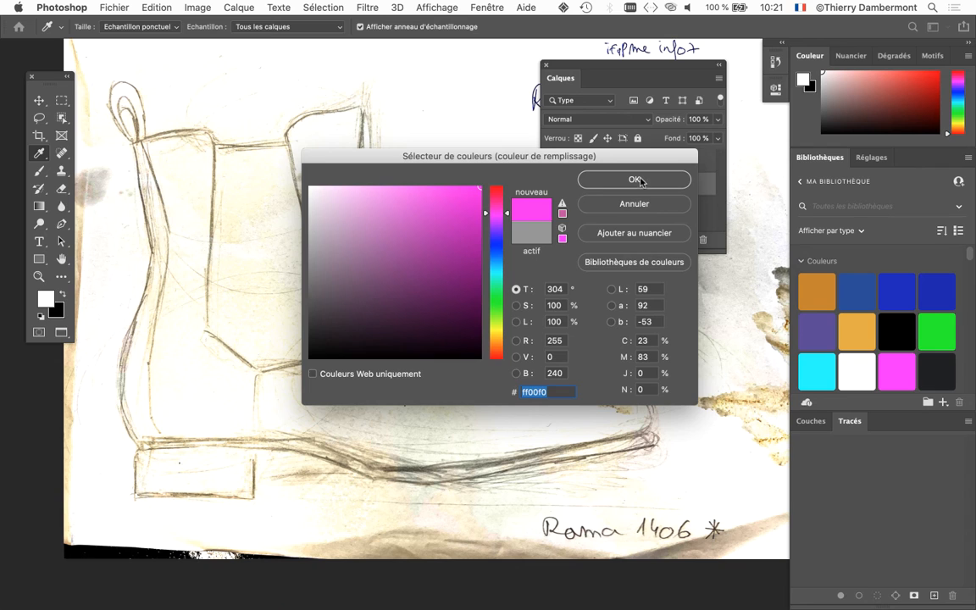
pyautogui.click(637, 180)
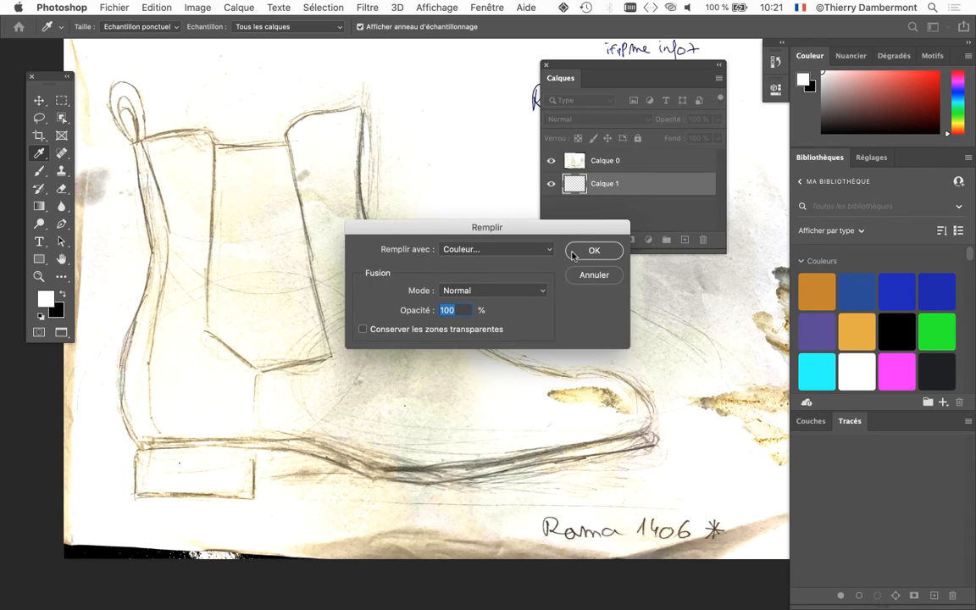
pyautogui.click(583, 252)
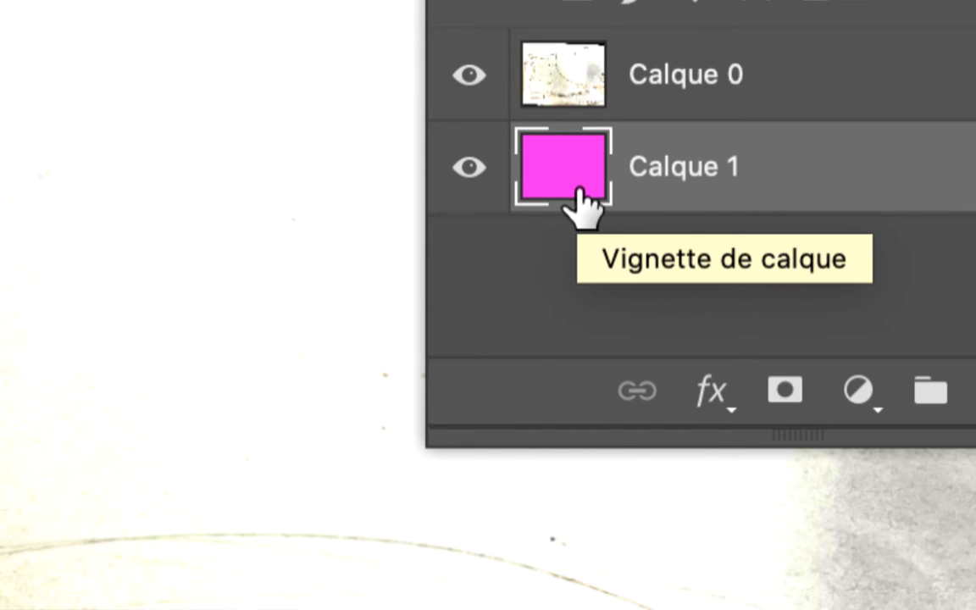
pyautogui.keyDown('super'); pyautogui.click(580, 192); pyautogui.keyUp('super')
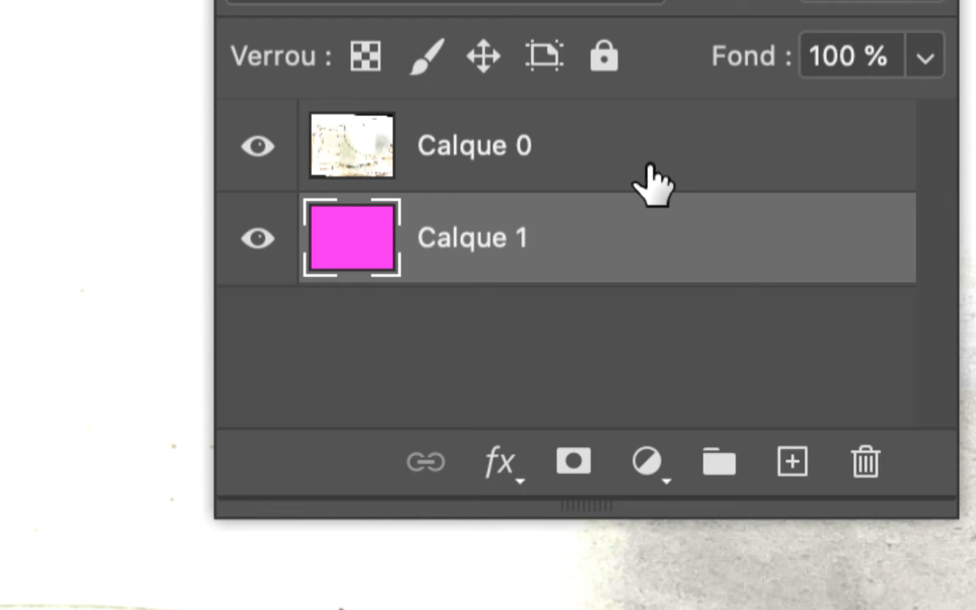
pyautogui.click(650, 170)
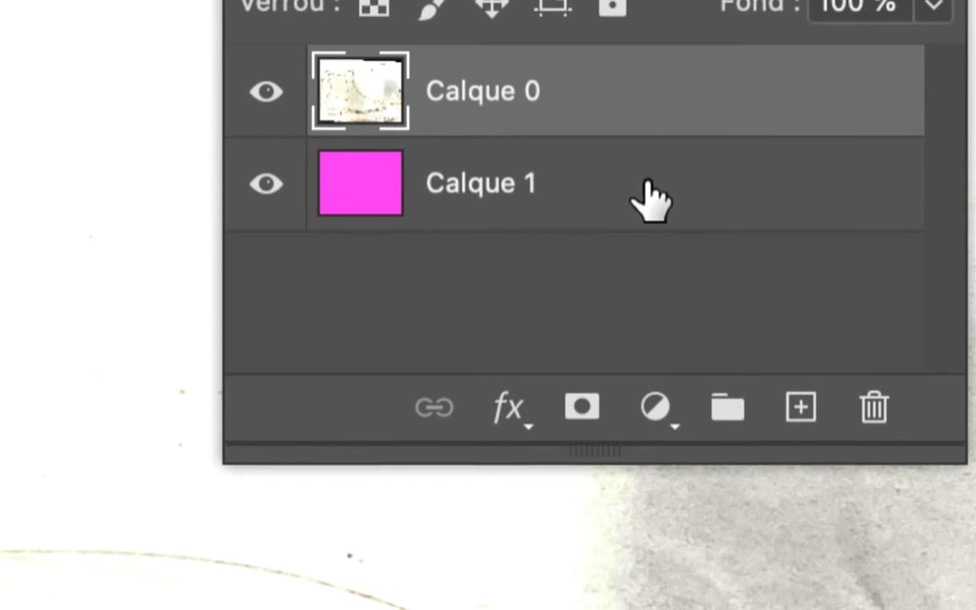
pyautogui.click(644, 255)
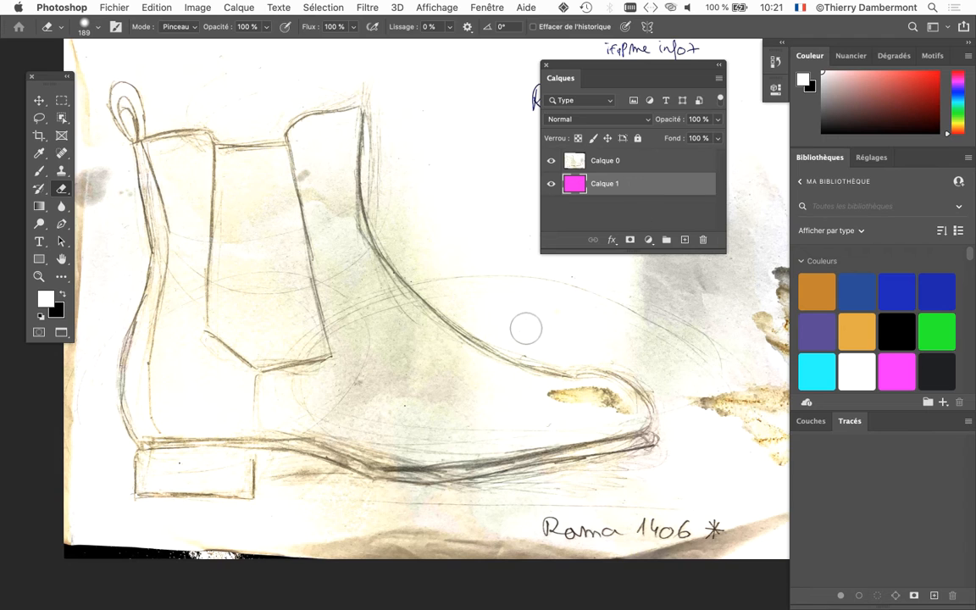
pyautogui.scroll(-5, 526, 327)
pyautogui.moveTo(453, 287); pyautogui.dragTo(371, 245)
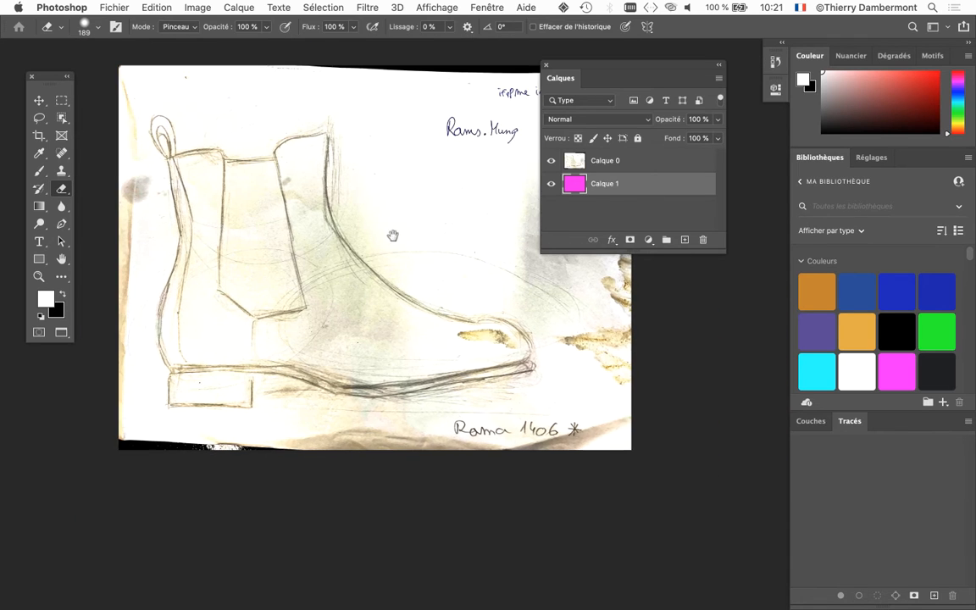
pyautogui.moveTo(562, 72); pyautogui.dragTo(606, 122)
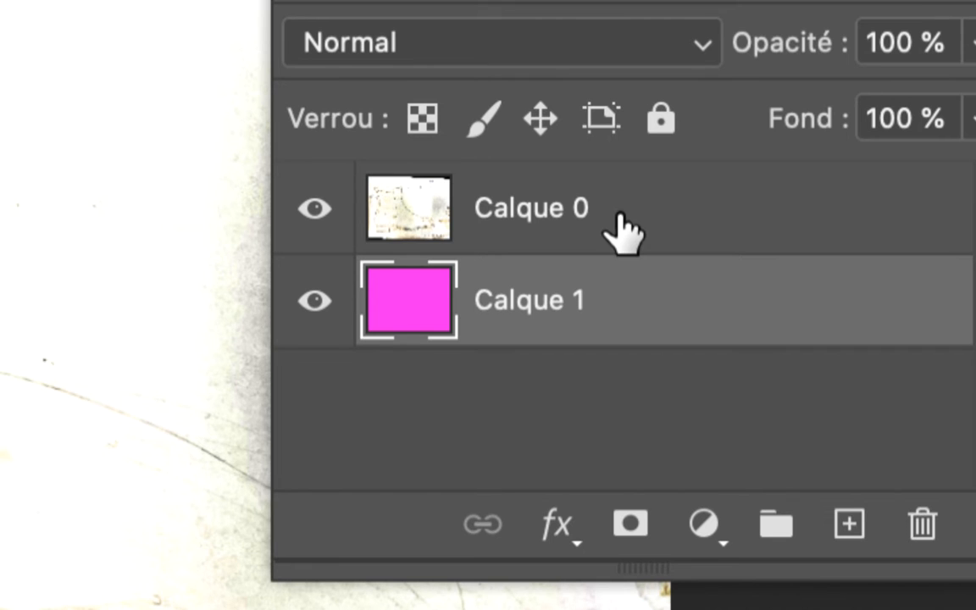
pyautogui.click(622, 218)
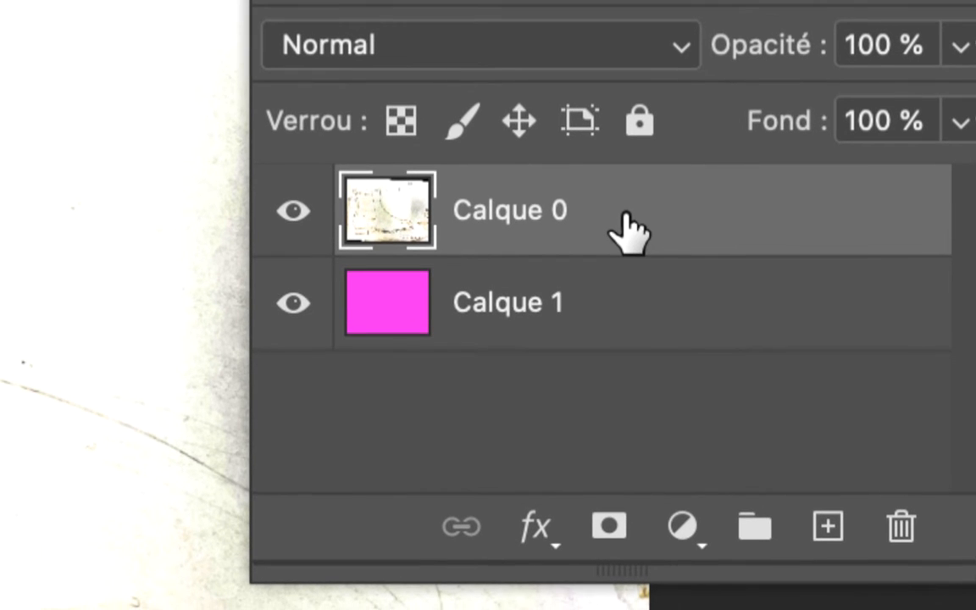
pyautogui.doubleClick(624, 219)
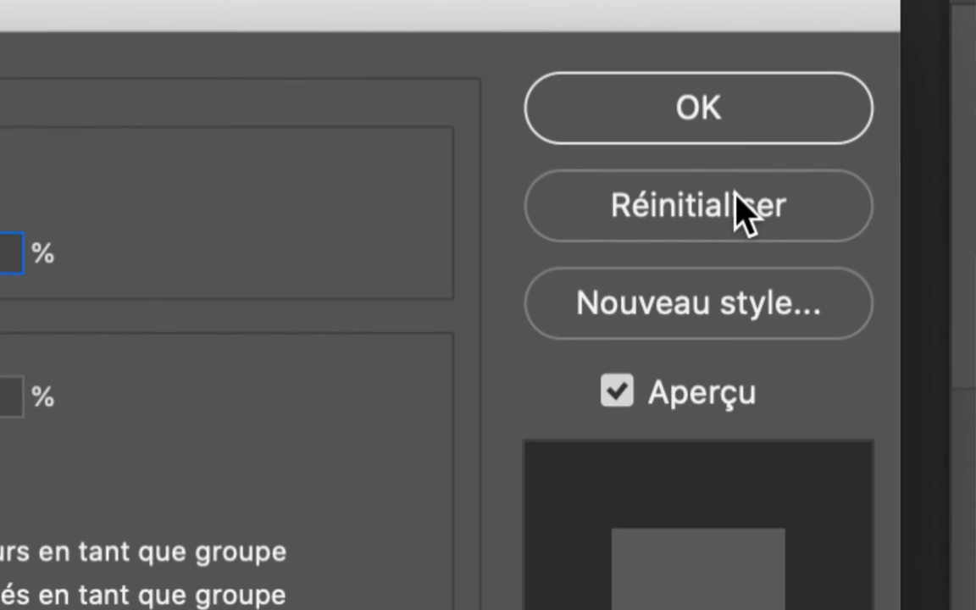
pyautogui.click(734, 199)
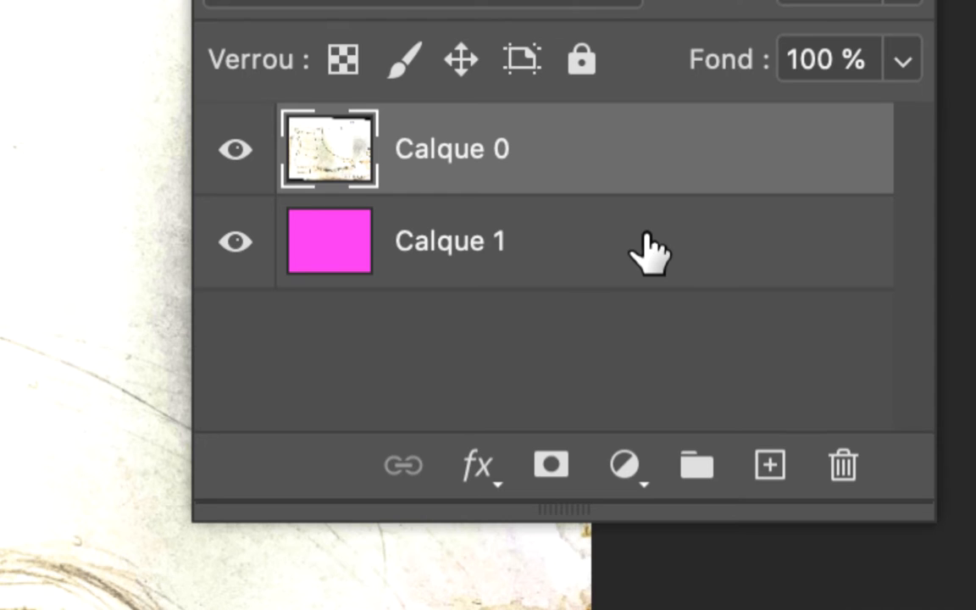
pyautogui.click(649, 250)
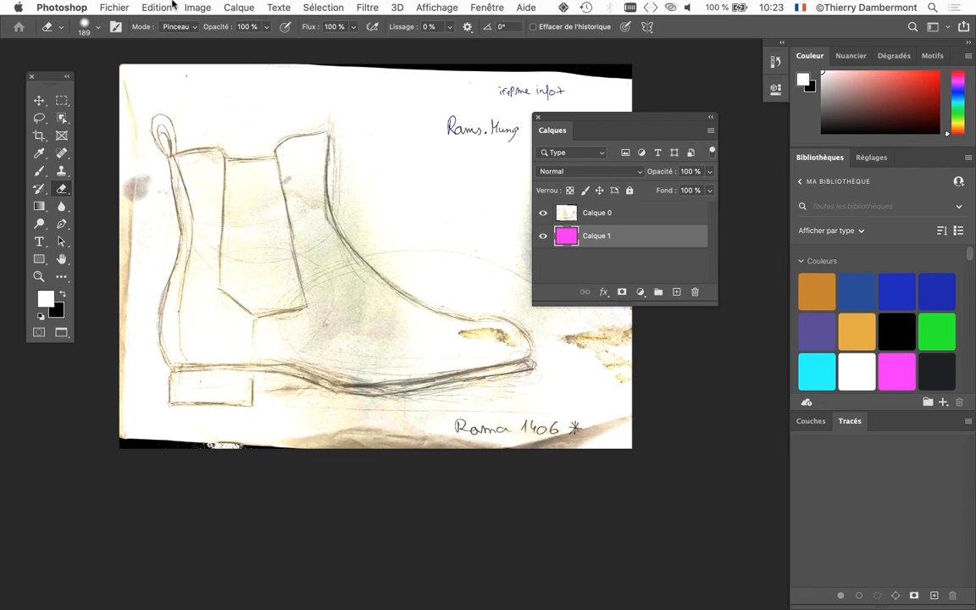
pyautogui.click(170, 7)
pyautogui.click(164, 220)
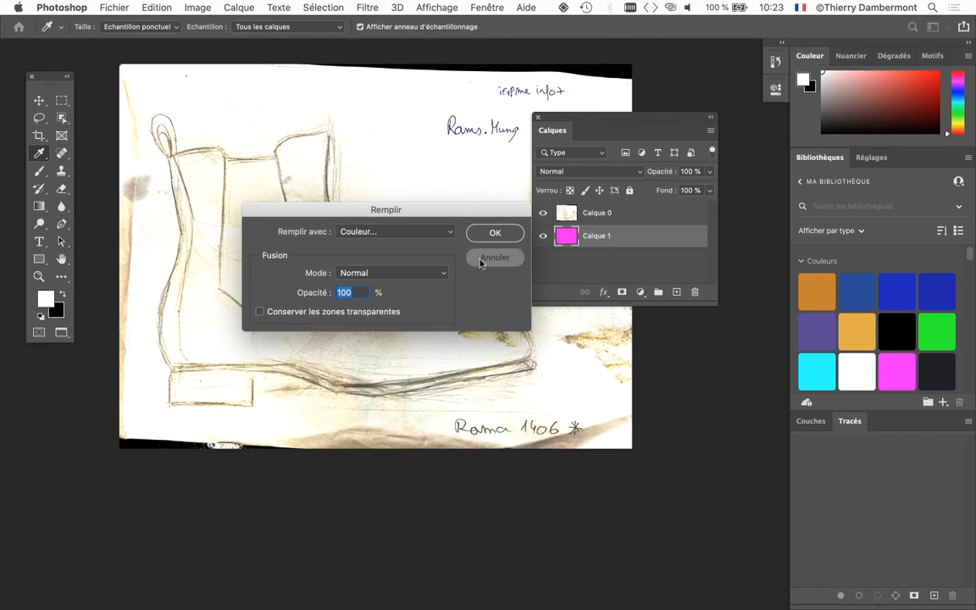
pyautogui.click(480, 263)
pyautogui.press('e')
pyautogui.moveTo(565, 126); pyautogui.dragTo(573, 123)
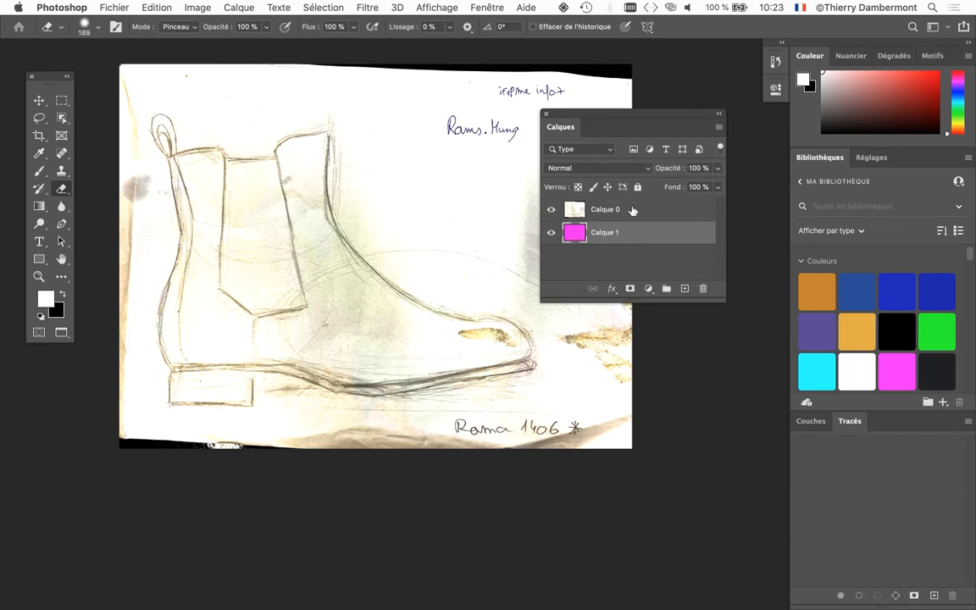
# Open the blending options of the boot sketch layer and move the dialog aside so the drawing can be seen
pyautogui.click(633, 210)
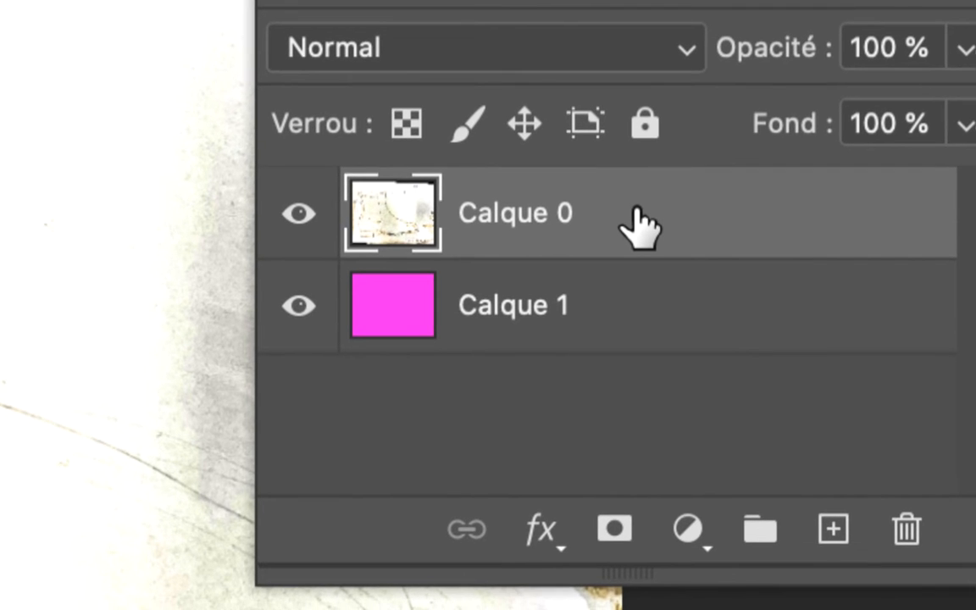
pyautogui.doubleClick(640, 223)
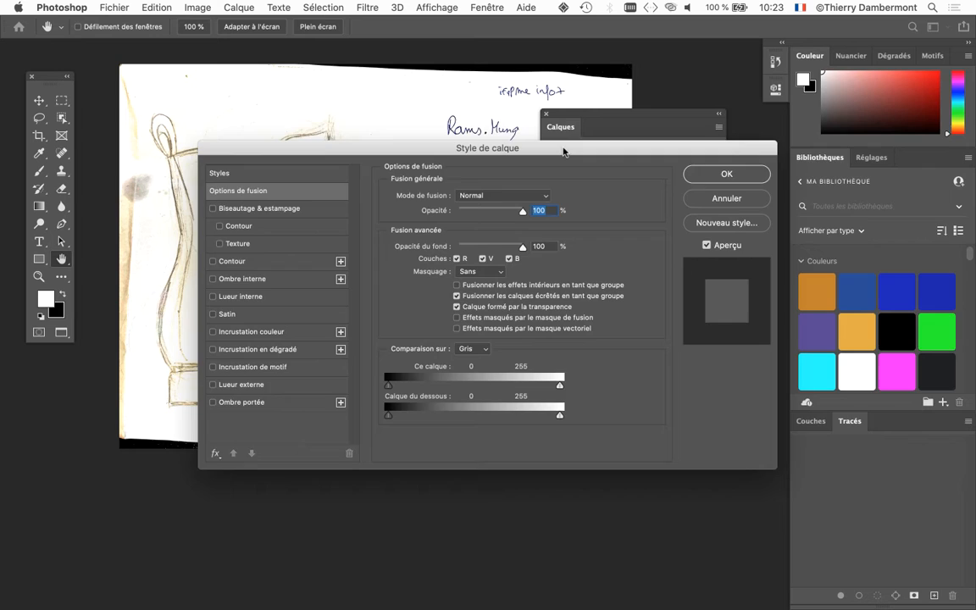
pyautogui.moveTo(563, 151); pyautogui.dragTo(886, 87)
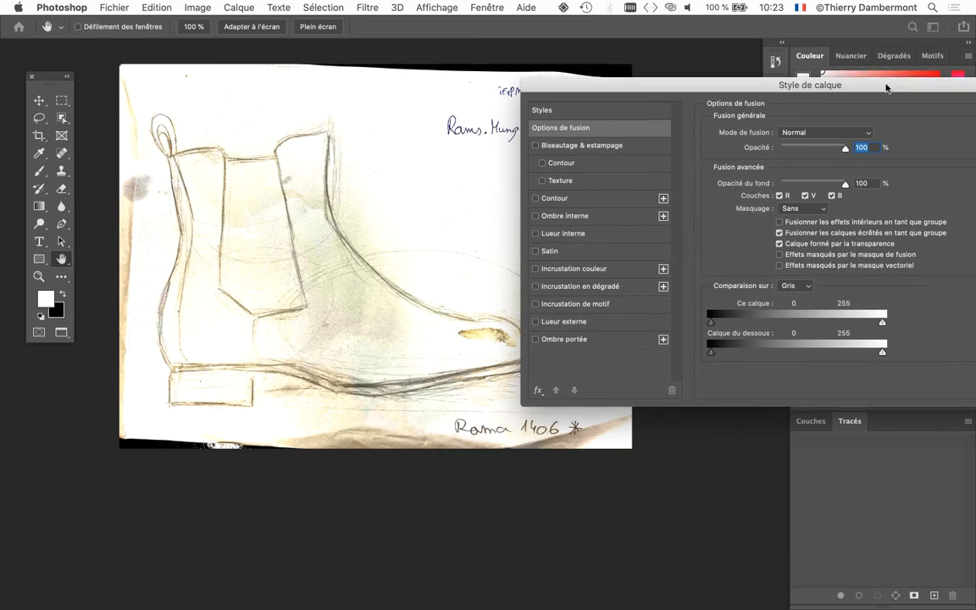
pyautogui.moveTo(381, 258)
pyautogui.mouseDown()
pyautogui.moveTo(263, 254)
pyautogui.moveTo(300, 240)
pyautogui.mouseUp()
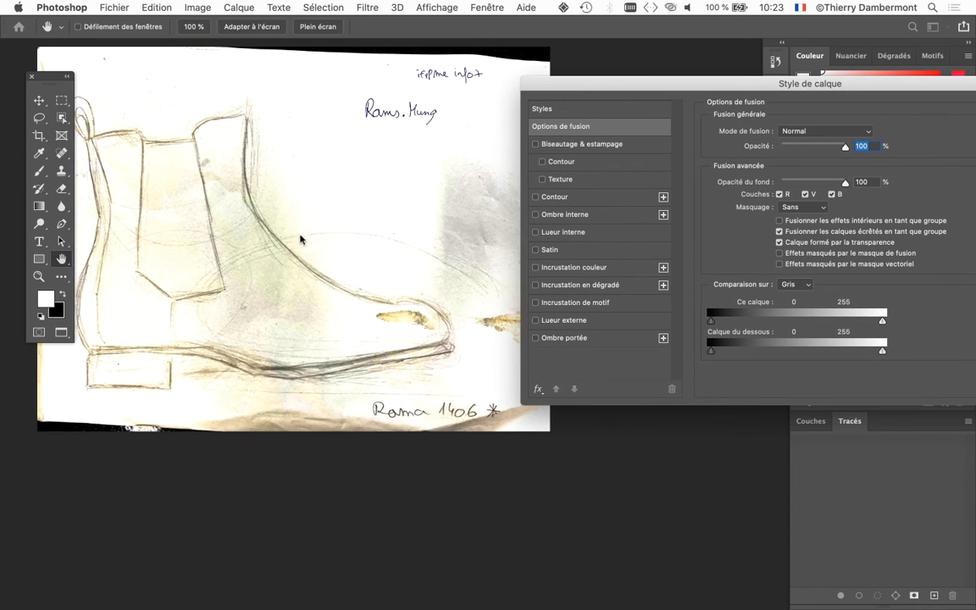
pyautogui.keyDown('alt'); pyautogui.click(284, 267); pyautogui.keyUp('alt')
pyautogui.moveTo(571, 83); pyautogui.dragTo(464, 47)
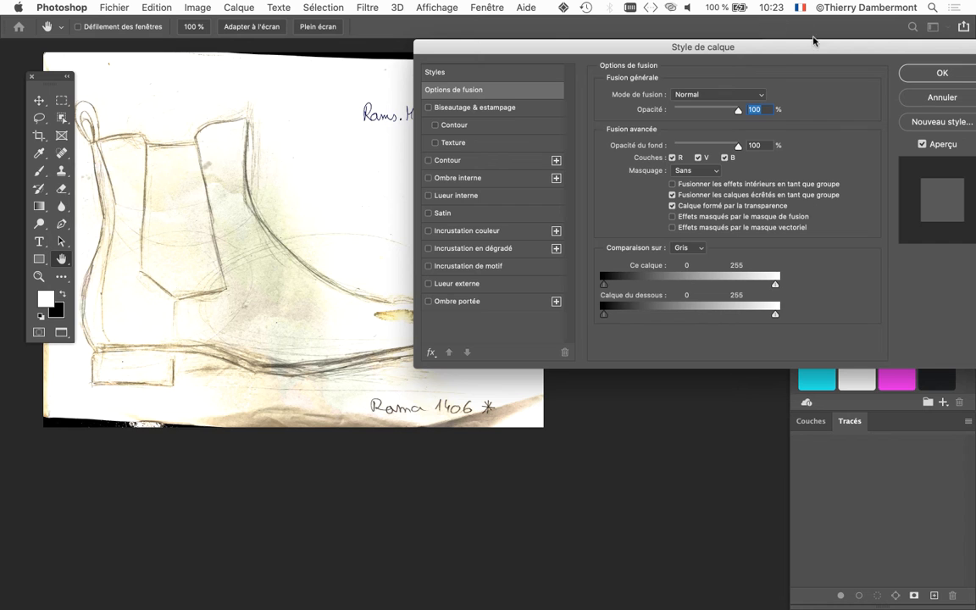
pyautogui.moveTo(813, 41); pyautogui.dragTo(634, 404)
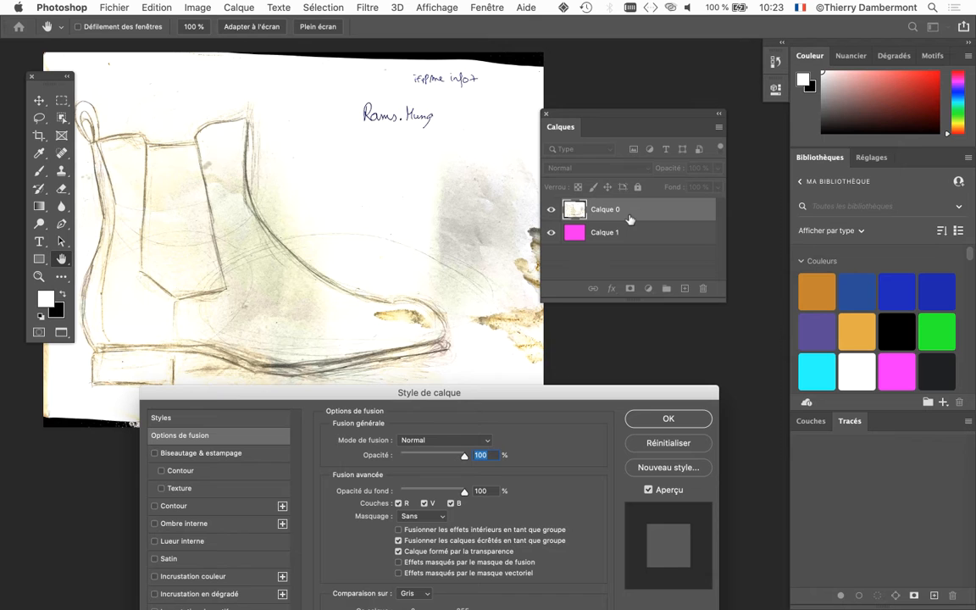
pyautogui.moveTo(375, 404); pyautogui.dragTo(700, 5)
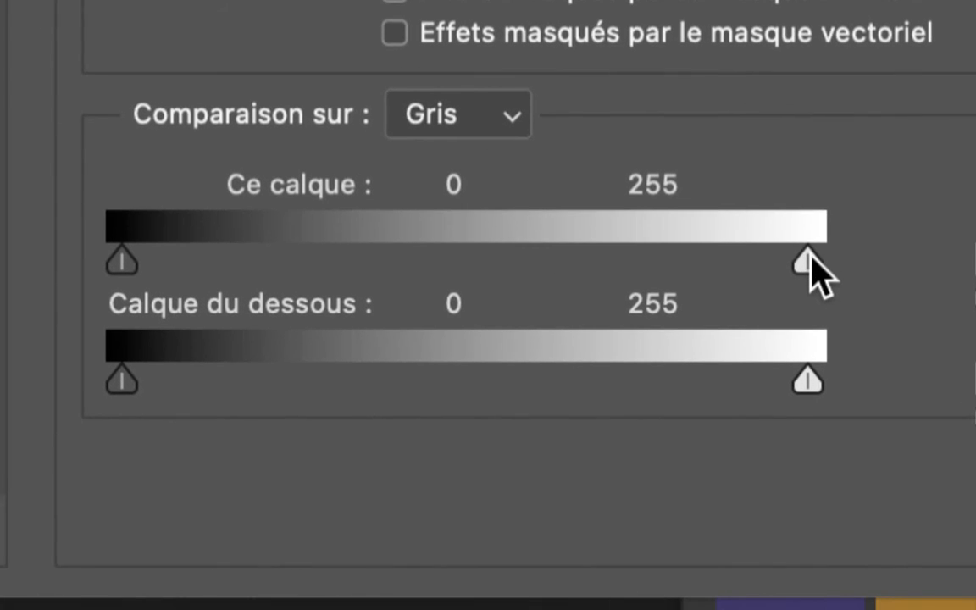
# In the gray blending range for this layer, lower the white limit to 204 and split it into 185 / 213
pyautogui.moveTo(808, 258)
pyautogui.mouseDown()
pyautogui.moveTo(794, 256)
pyautogui.moveTo(810, 264)
pyautogui.mouseUp()
pyautogui.moveTo(801, 263)
pyautogui.mouseDown()
pyautogui.moveTo(814, 260)
pyautogui.moveTo(789, 259)
pyautogui.mouseUp()
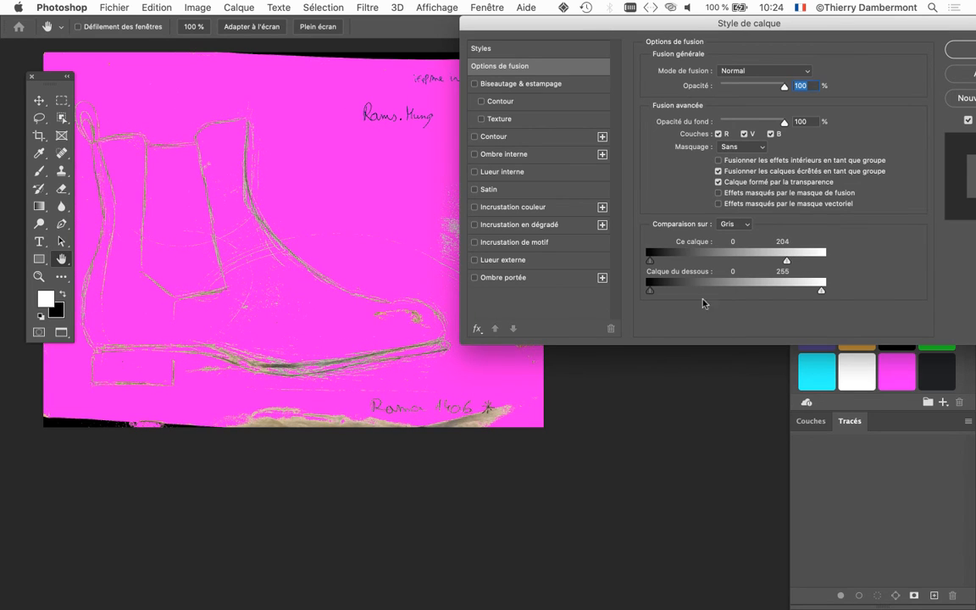
pyautogui.scroll(10, 310, 268)
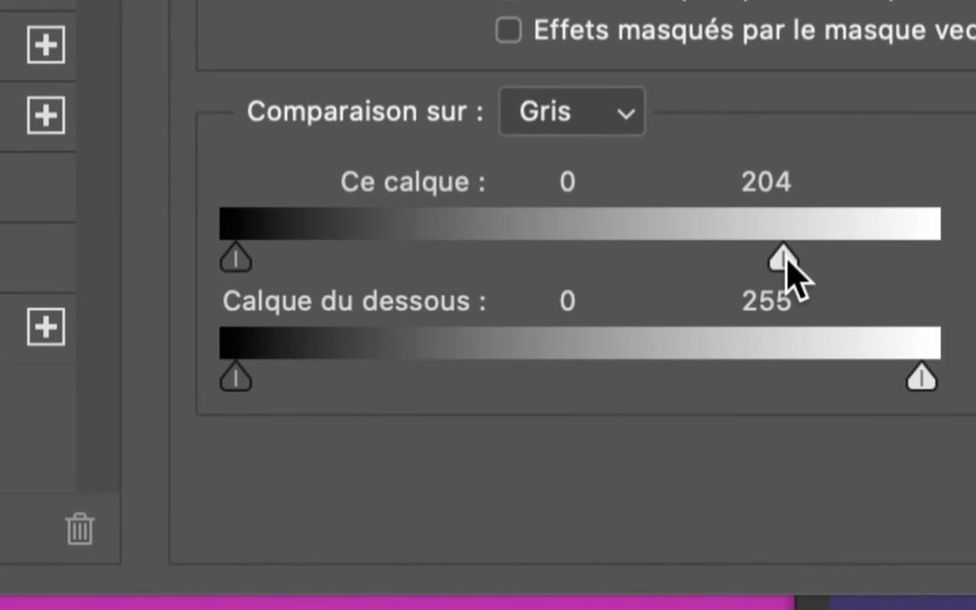
pyautogui.moveTo(784, 258)
pyautogui.mouseDown()
pyautogui.moveTo(775, 260)
pyautogui.moveTo(786, 255)
pyautogui.mouseUp()
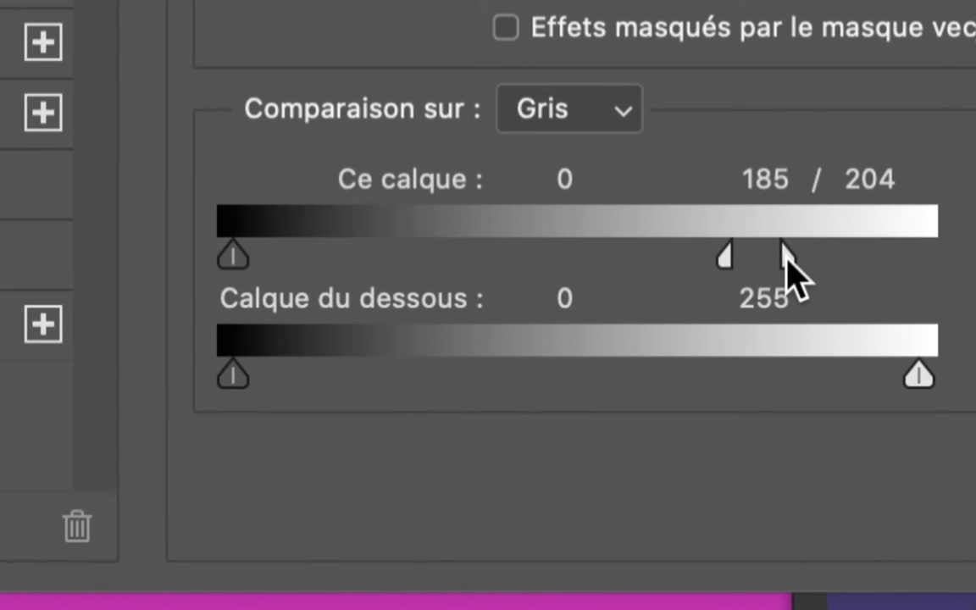
pyautogui.moveTo(787, 257); pyautogui.dragTo(806, 253)
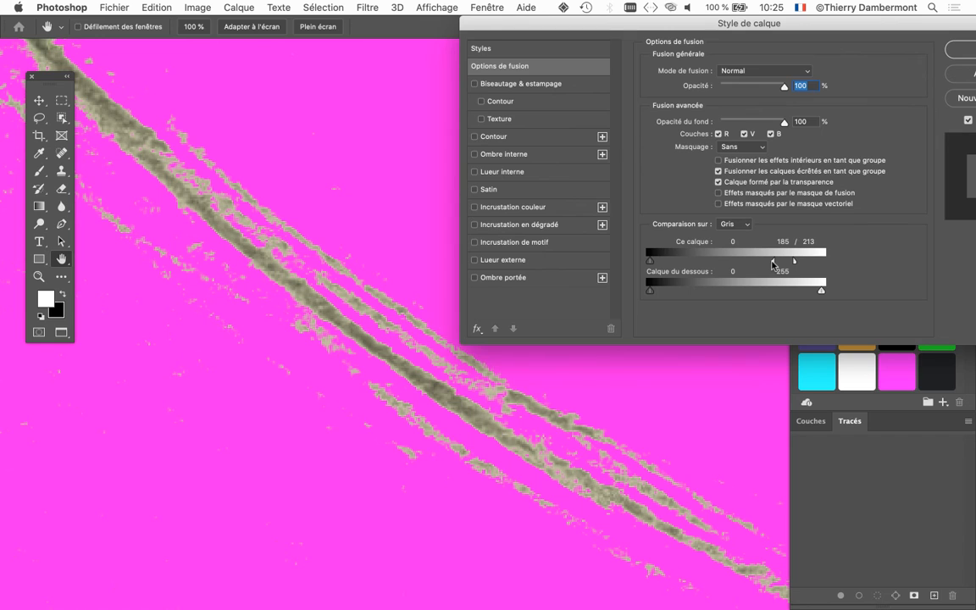
# Refine the split white limit for this layer to 153 / 212 and check the softened pencil lines against the magenta
pyautogui.moveTo(773, 261)
pyautogui.mouseDown()
pyautogui.moveTo(763, 261)
pyautogui.moveTo(787, 264)
pyautogui.moveTo(755, 263)
pyautogui.mouseUp()
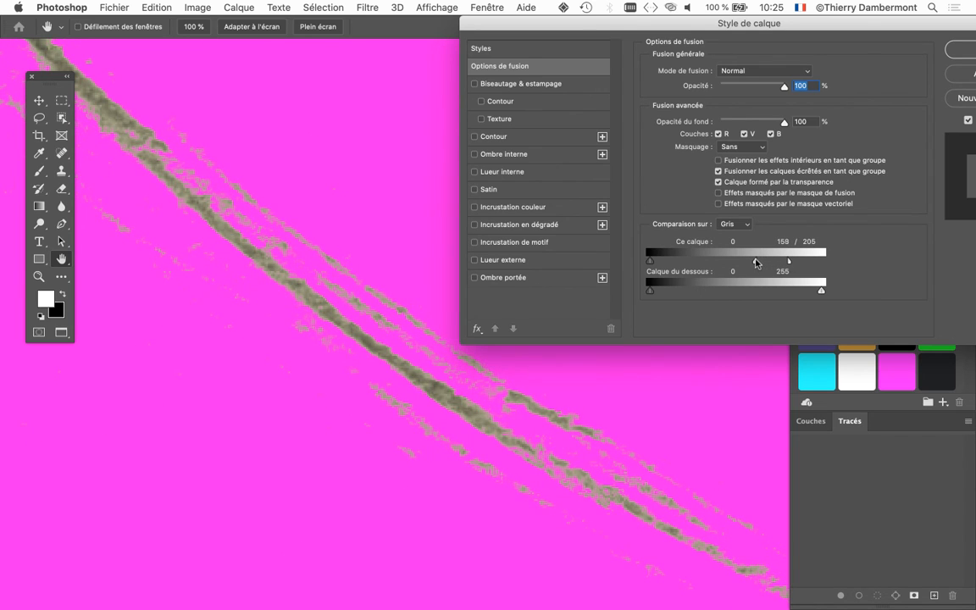
pyautogui.keyDown('alt'); pyautogui.click(370, 369); pyautogui.keyUp('alt')
pyautogui.keyDown('alt'); pyautogui.click(370, 369); pyautogui.keyUp('alt')
pyautogui.keyDown('alt'); pyautogui.click(370, 369); pyautogui.keyUp('alt')
pyautogui.keyDown('alt'); pyautogui.click(368, 371); pyautogui.keyUp('alt')
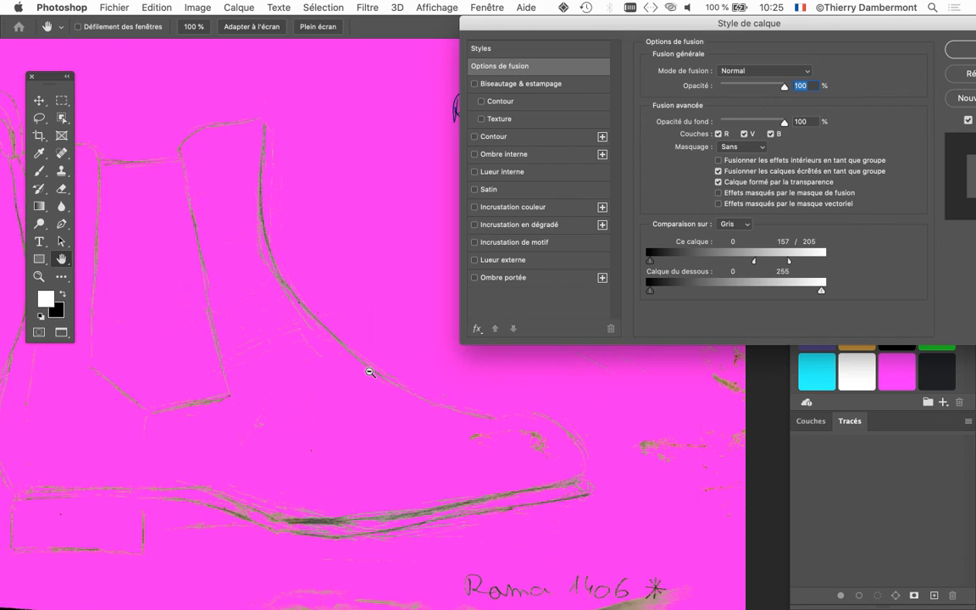
pyautogui.moveTo(757, 264)
pyautogui.mouseDown()
pyautogui.moveTo(794, 264)
pyautogui.moveTo(755, 265)
pyautogui.mouseUp()
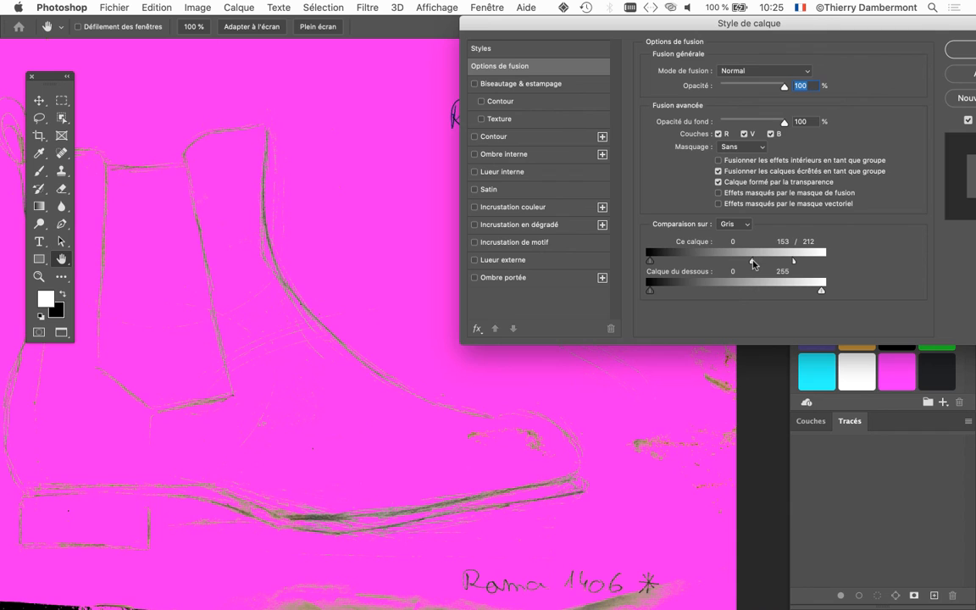
pyautogui.scroll(5, 392, 435)
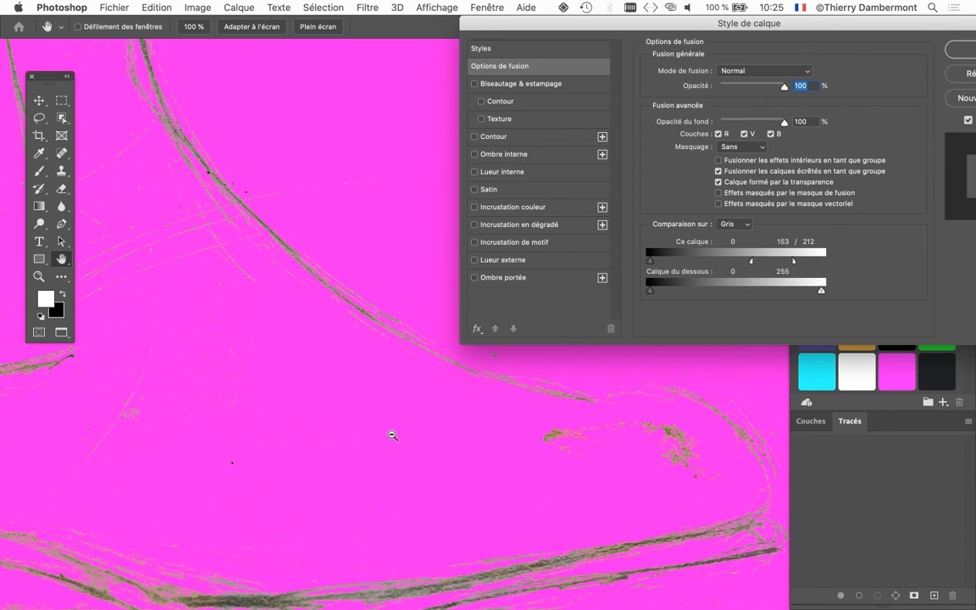
pyautogui.scroll(-5, 542, 513)
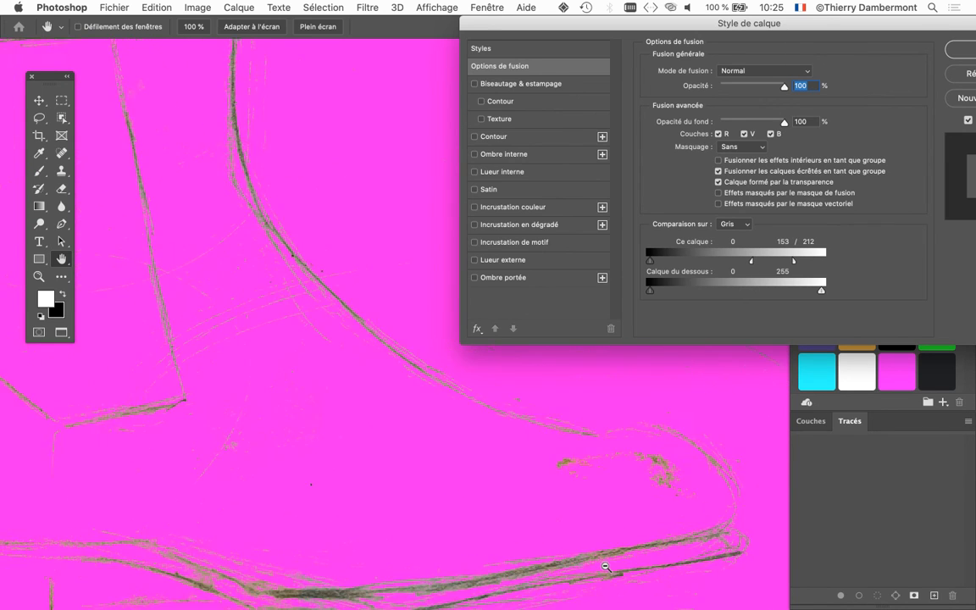
# Move the layer style dialog clear of the Layers panel and compare the sketch with the preview off and on
pyautogui.scroll(-2, 606, 565)
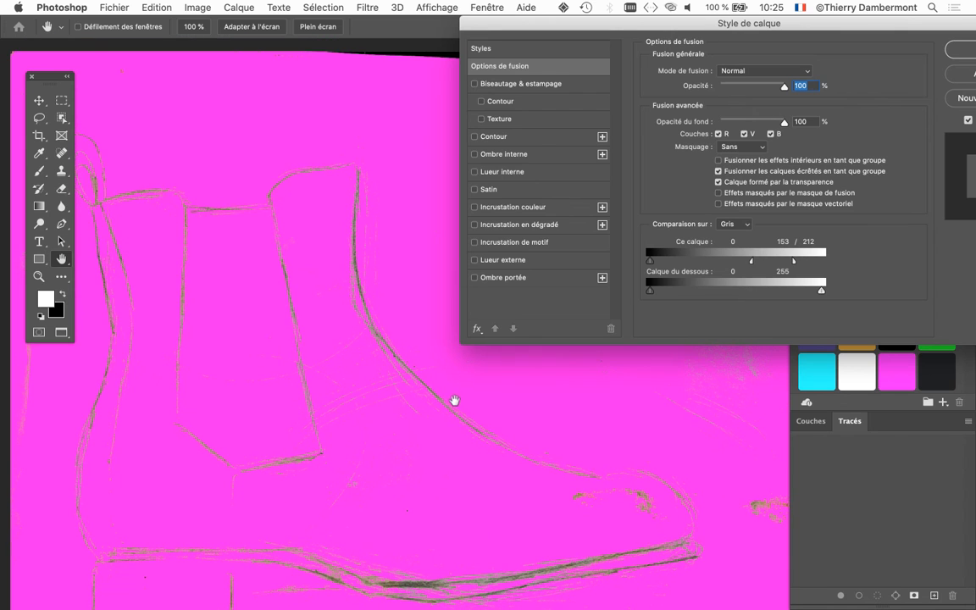
pyautogui.moveTo(757, 24); pyautogui.dragTo(118, 32)
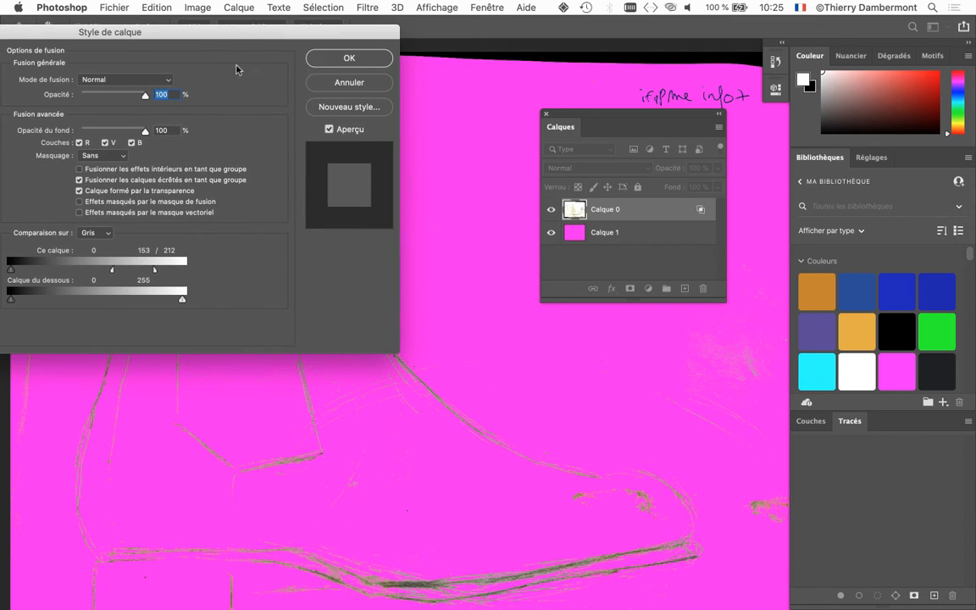
pyautogui.click(329, 130)
pyautogui.click(330, 130)
pyautogui.click(330, 130)
pyautogui.click(330, 130)
# Readjust the split white limit for this layer to 154 / 207 and apply the blending options
pyautogui.moveTo(113, 270)
pyautogui.mouseDown()
pyautogui.moveTo(171, 271)
pyautogui.moveTo(130, 272)
pyautogui.mouseUp()
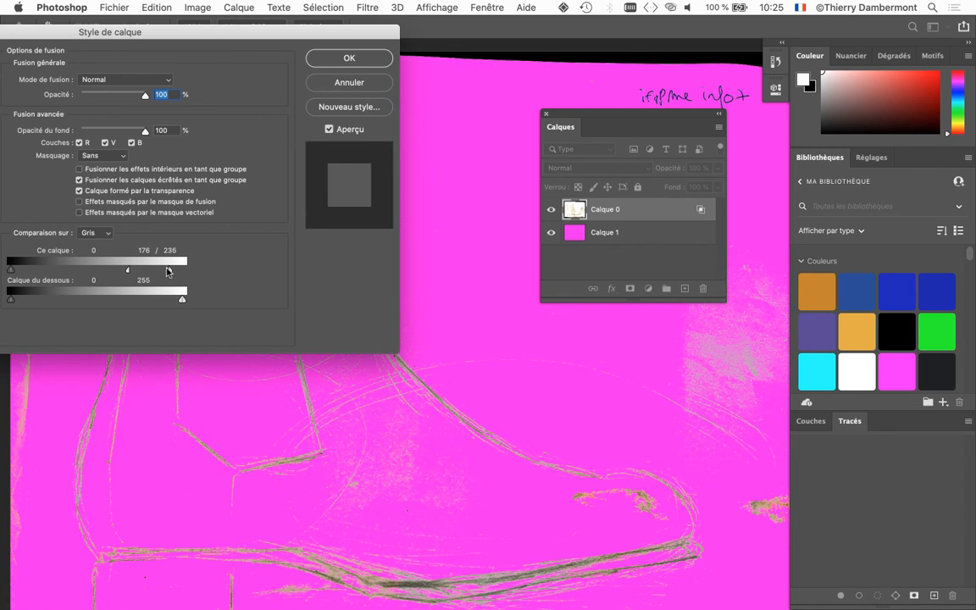
pyautogui.moveTo(168, 271); pyautogui.dragTo(120, 271)
pyautogui.scroll(6, 297, 429)
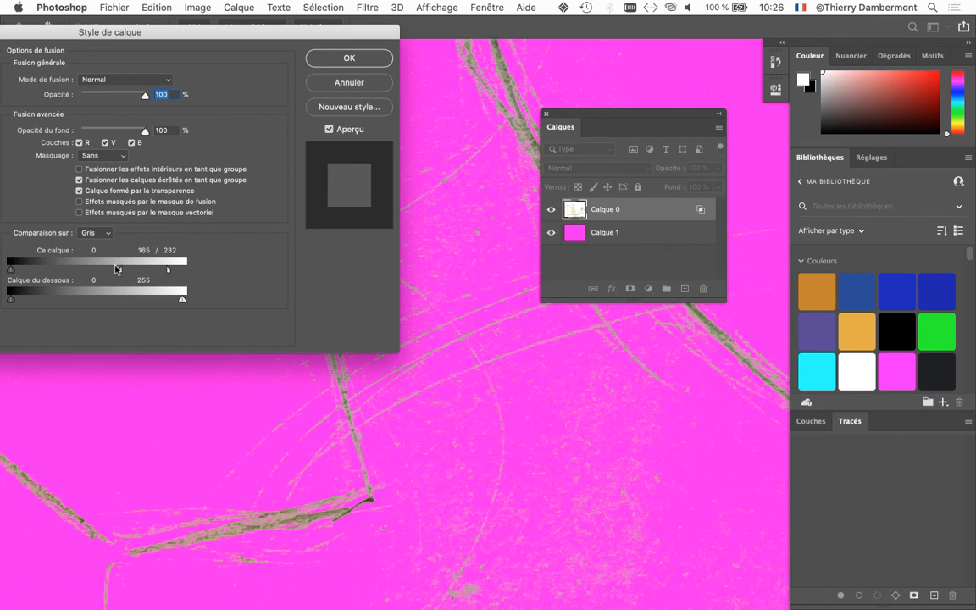
pyautogui.moveTo(167, 272); pyautogui.dragTo(112, 271)
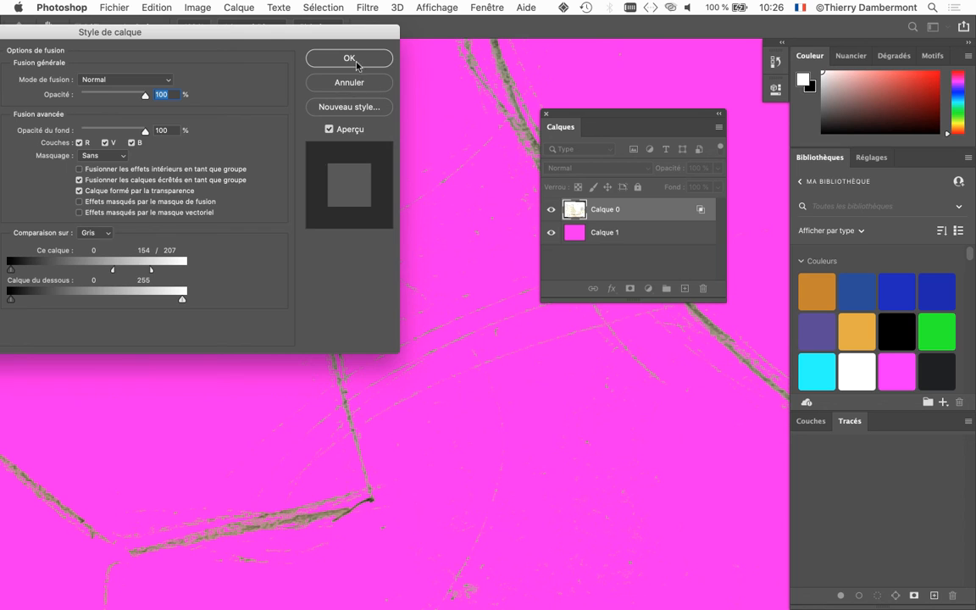
pyautogui.click(355, 65)
pyautogui.scroll(-2, 413, 398)
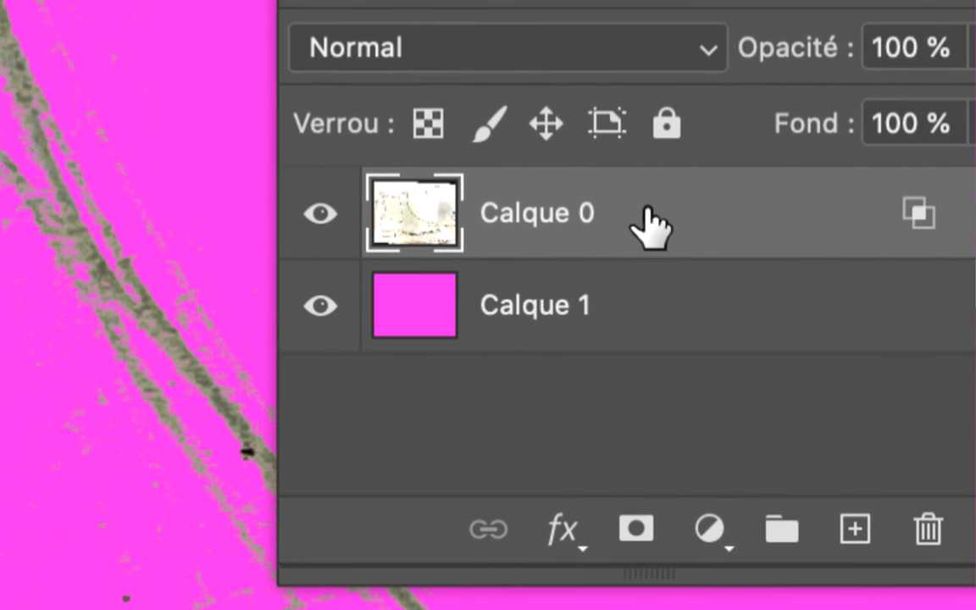
# Reopen the boot sketch layer's blending options, review the split white limit for this layer and close the dialog
pyautogui.doubleClick(648, 212)
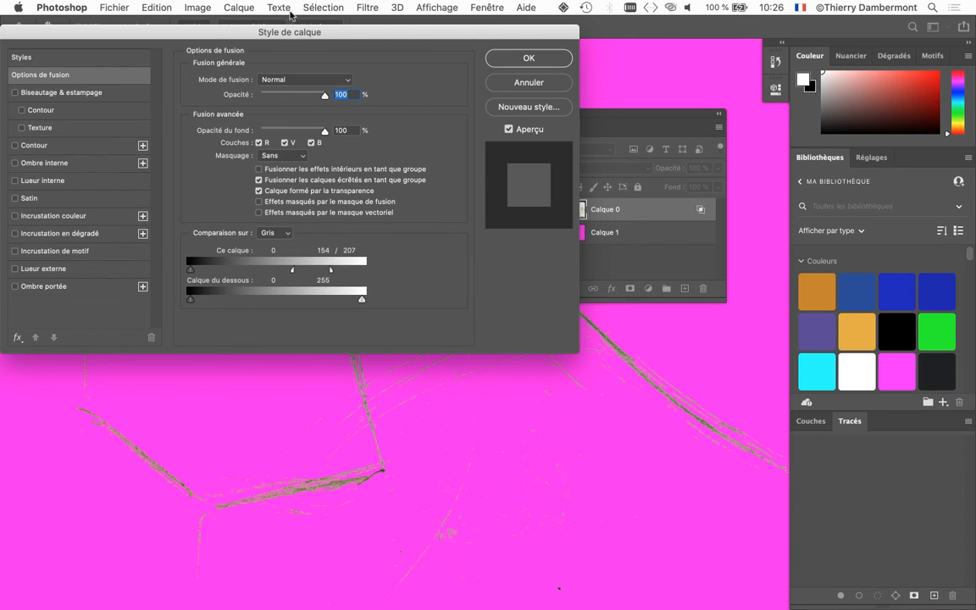
pyautogui.moveTo(251, 32); pyautogui.dragTo(731, 58)
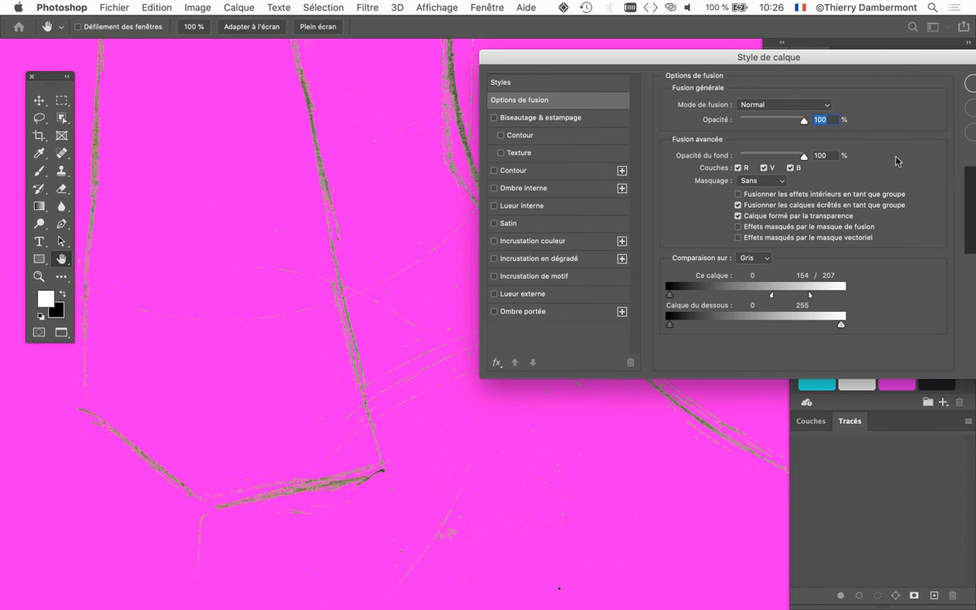
pyautogui.moveTo(954, 57); pyautogui.dragTo(772, 31)
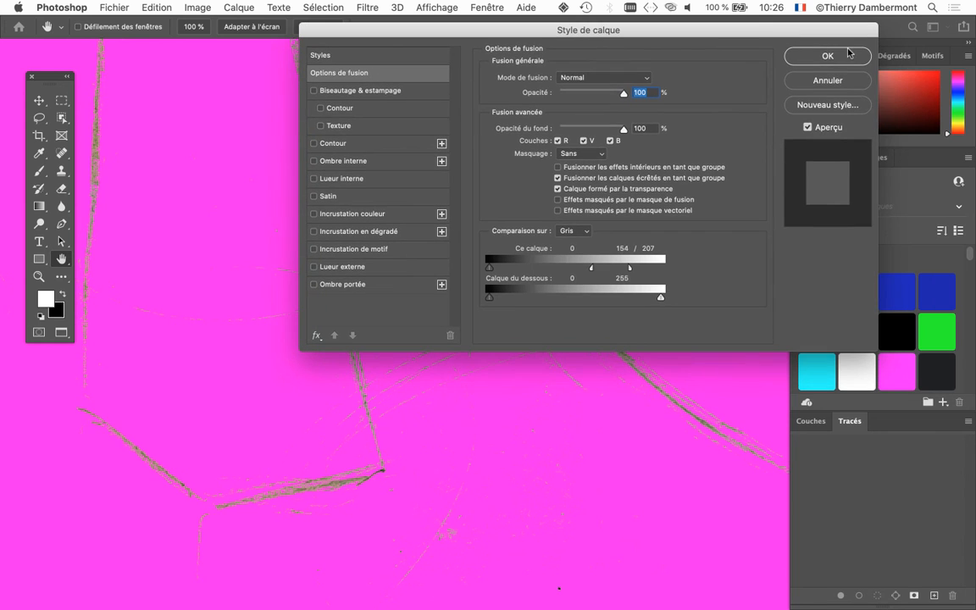
pyautogui.click(849, 54)
pyautogui.scroll(-3, 466, 359)
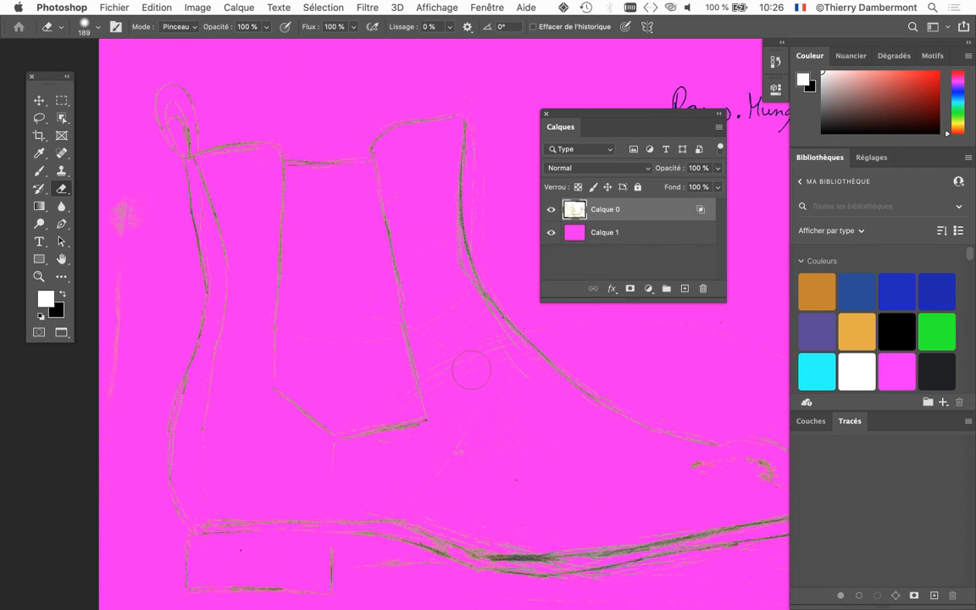
# Fill the magenta layer beneath the boot sketch with white in Normal mode at 100% opacity
pyautogui.scroll(-2, 389, 438)
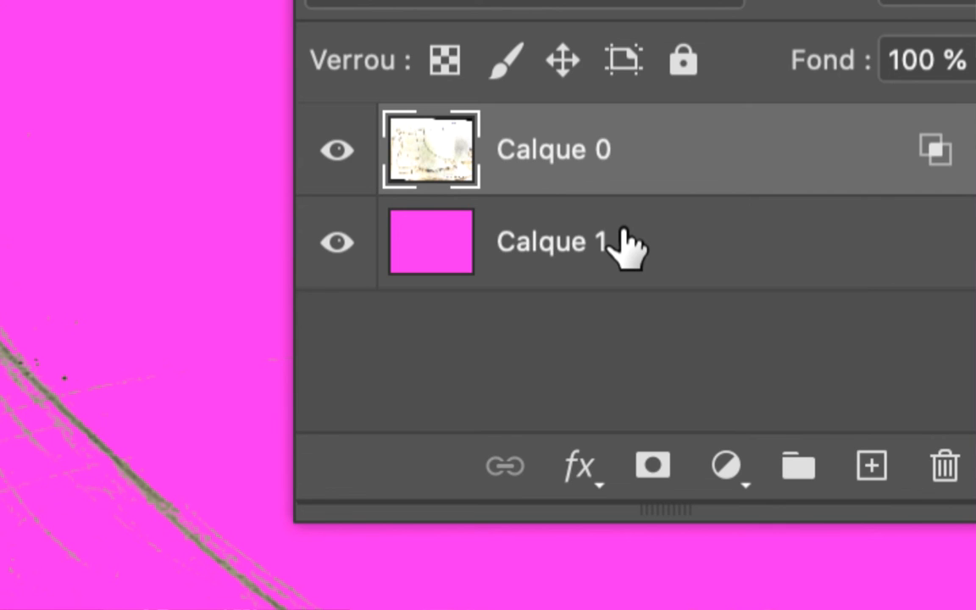
pyautogui.click(627, 246)
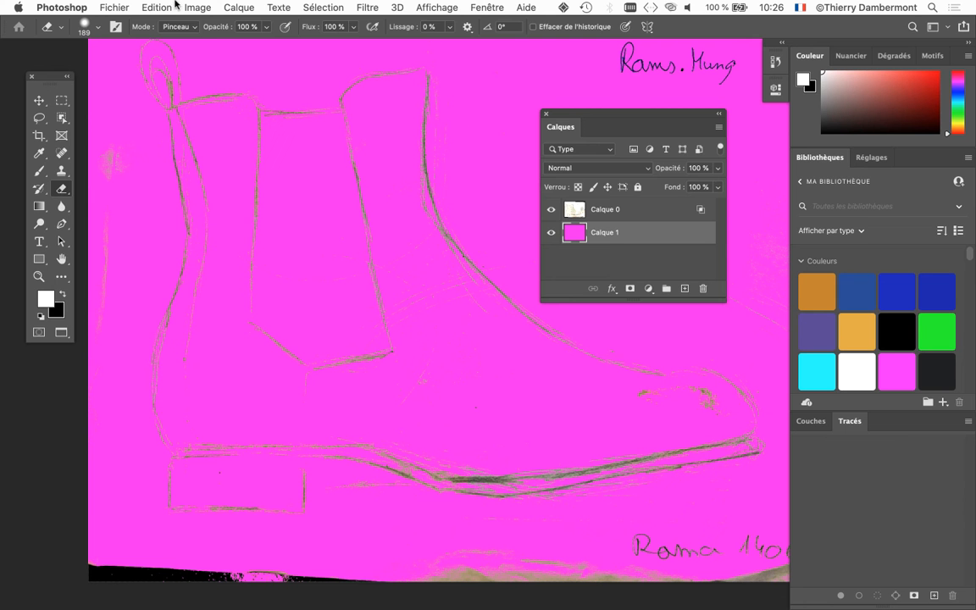
pyautogui.click(157, 7)
pyautogui.click(280, 222)
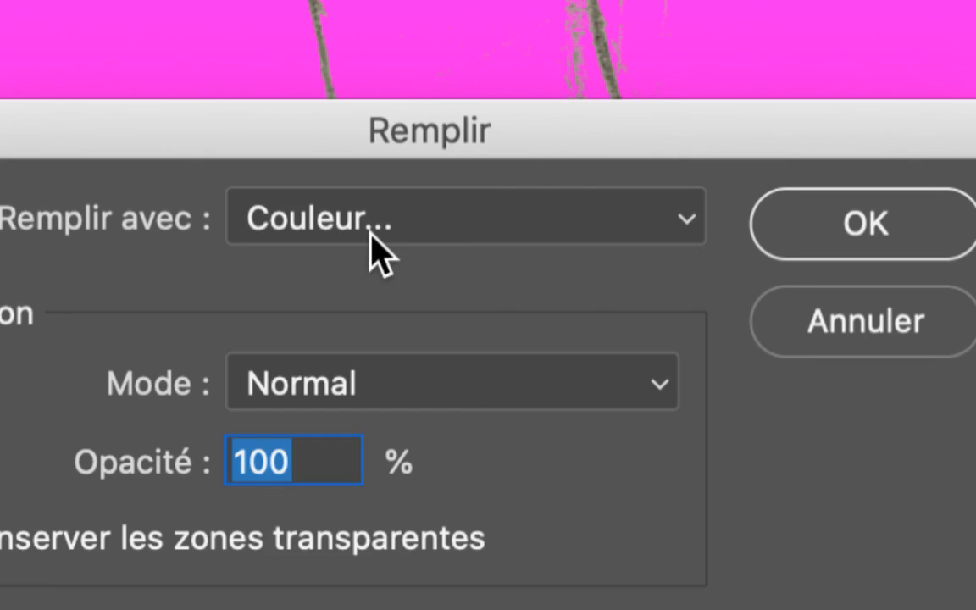
pyautogui.click(372, 237)
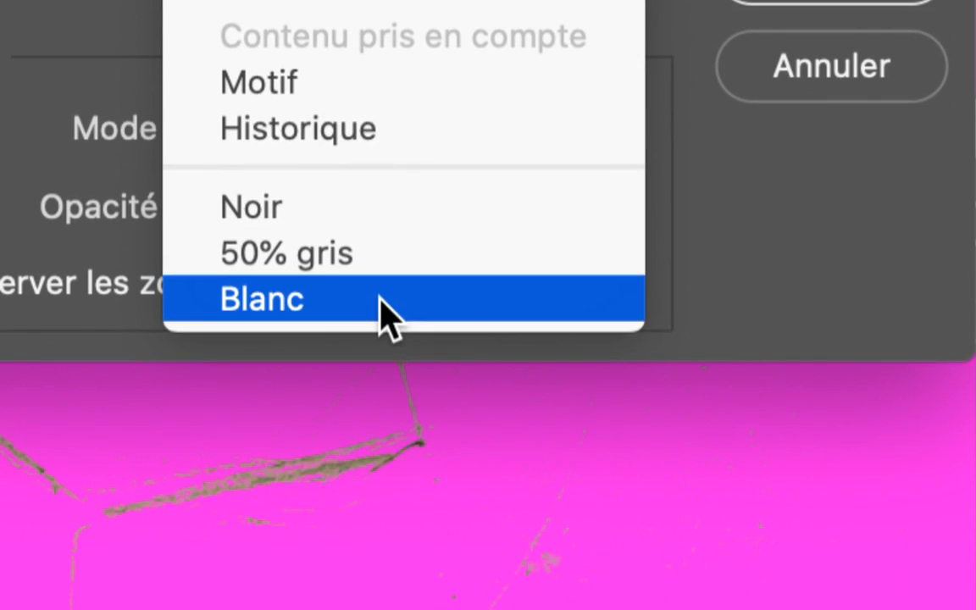
pyautogui.click(412, 554)
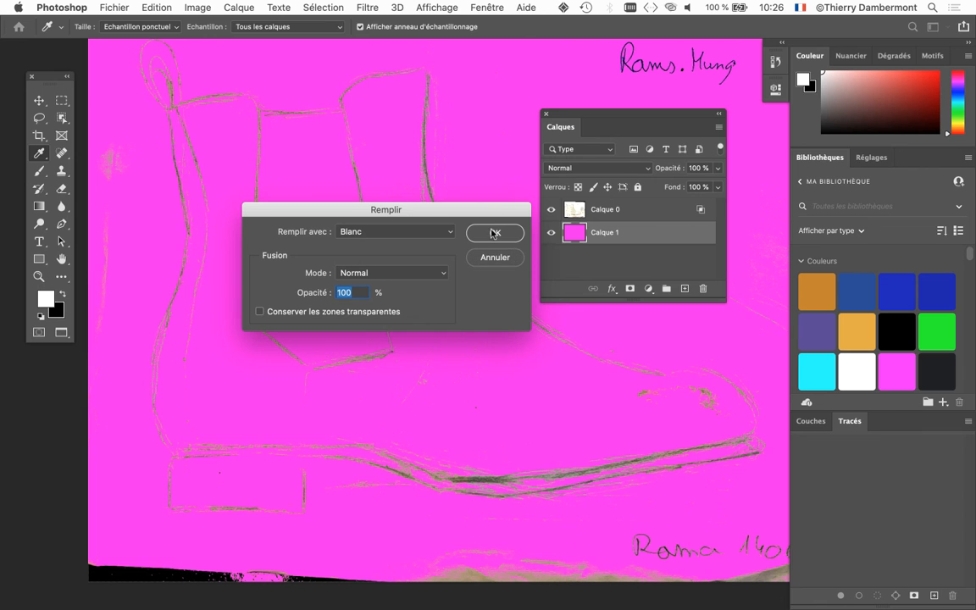
pyautogui.click(494, 233)
# Move the Layers panel clear of the drawing and examine the boot's pencil lines against the white layer
pyautogui.press('e')
pyautogui.moveTo(602, 113)
pyautogui.mouseDown()
pyautogui.moveTo(701, 85)
pyautogui.moveTo(718, 61)
pyautogui.mouseUp()
pyautogui.scroll(3, 422, 417)
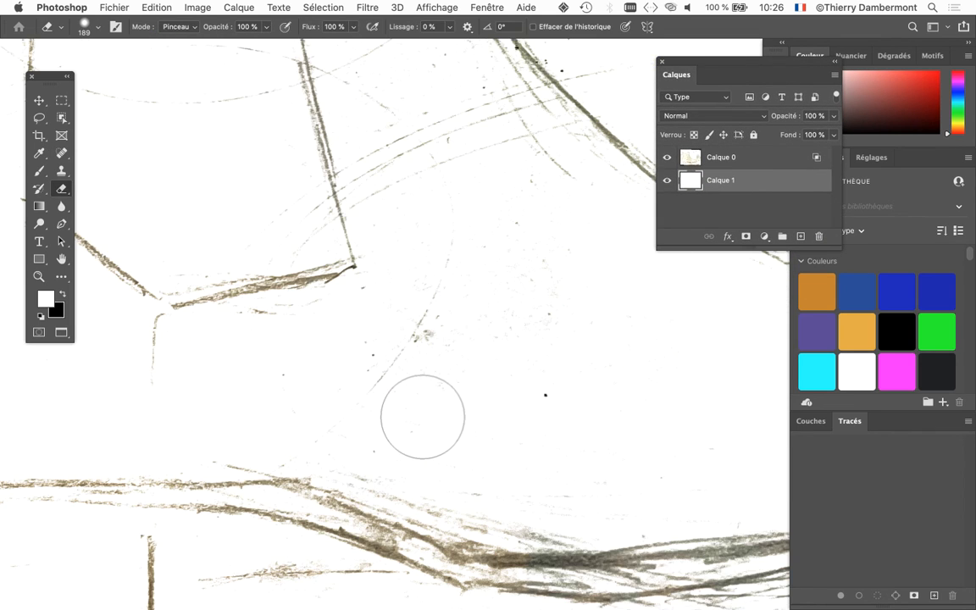
pyautogui.scroll(-5, 422, 416)
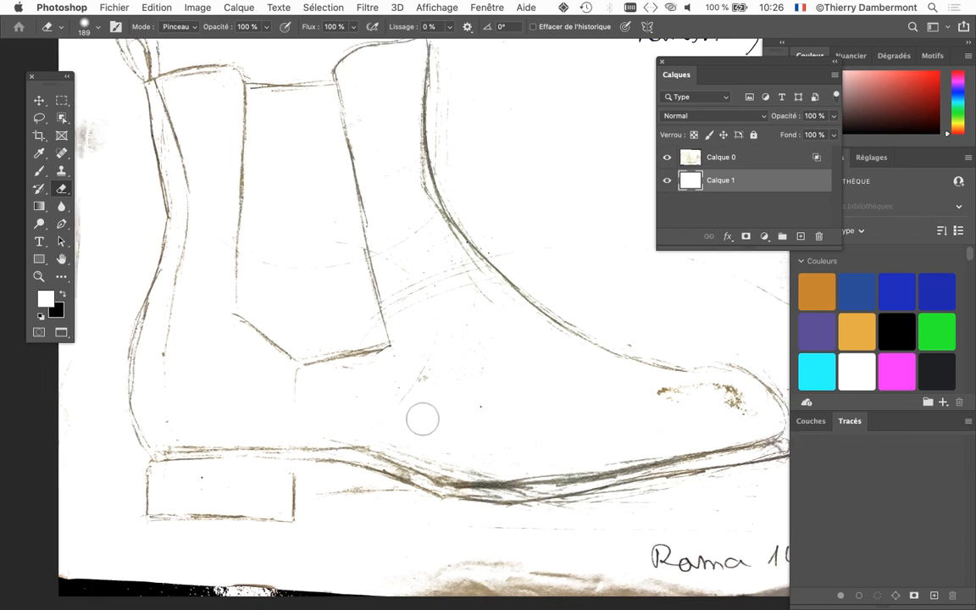